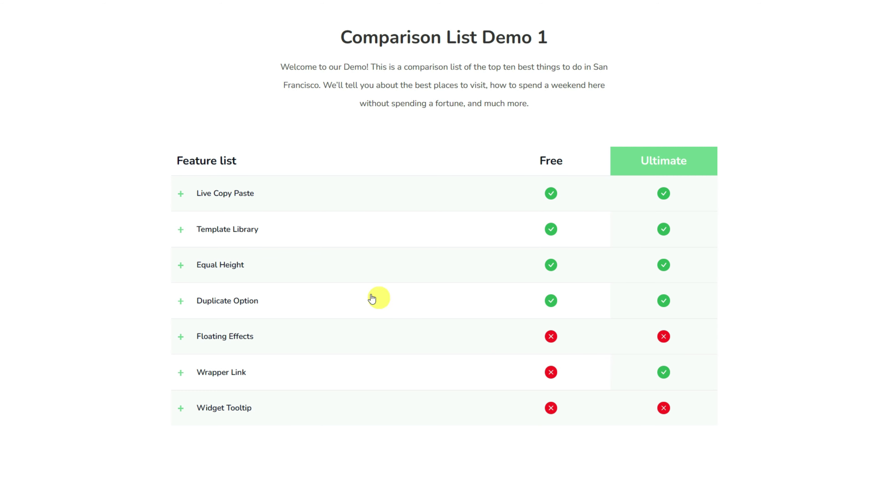
- Expand the Template Library row to read its description, then collapse it again
click(180, 229)
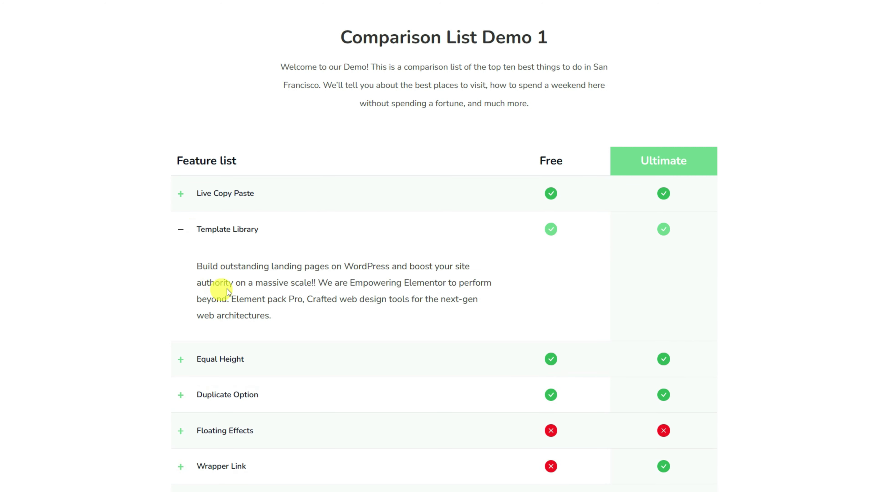
click(182, 230)
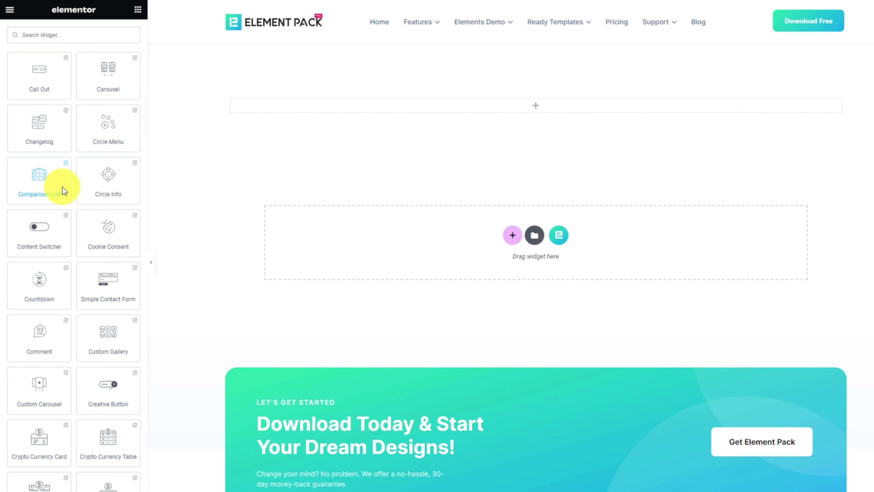
- Drop a Comparison List widget into the empty section and test expanding Feature Title #1
drag(62, 189, 585, 108)
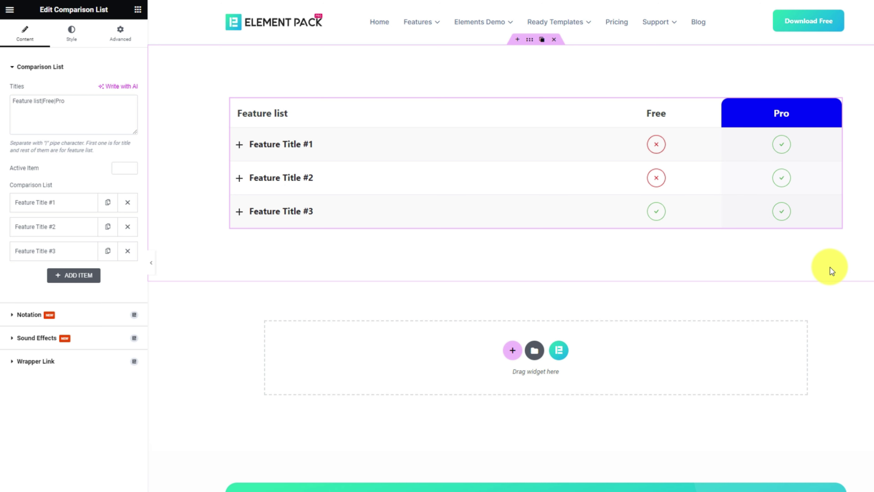
click(240, 146)
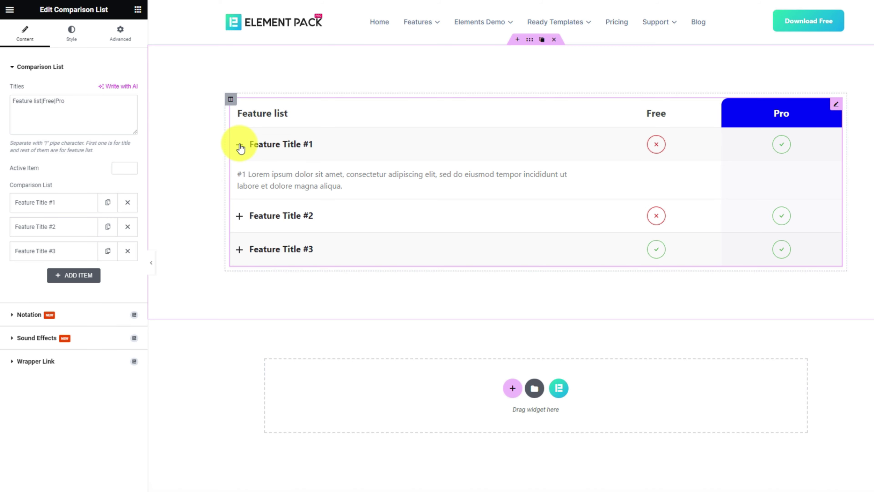
click(240, 146)
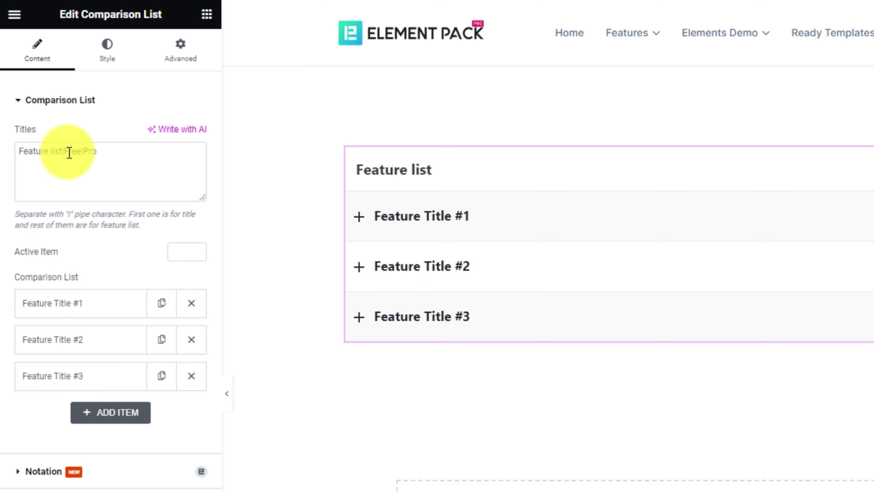
- Append |Popular after Pro in the column titles and set Active Item to 2
click(137, 153)
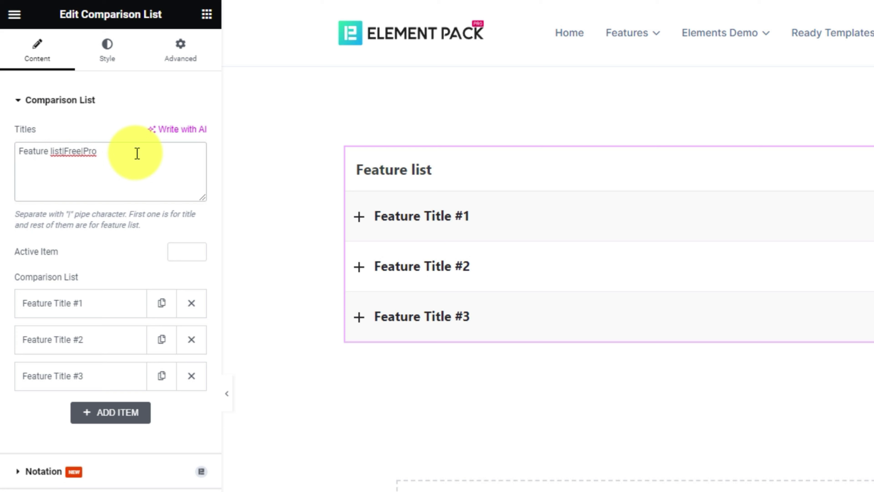
text(|Popular)
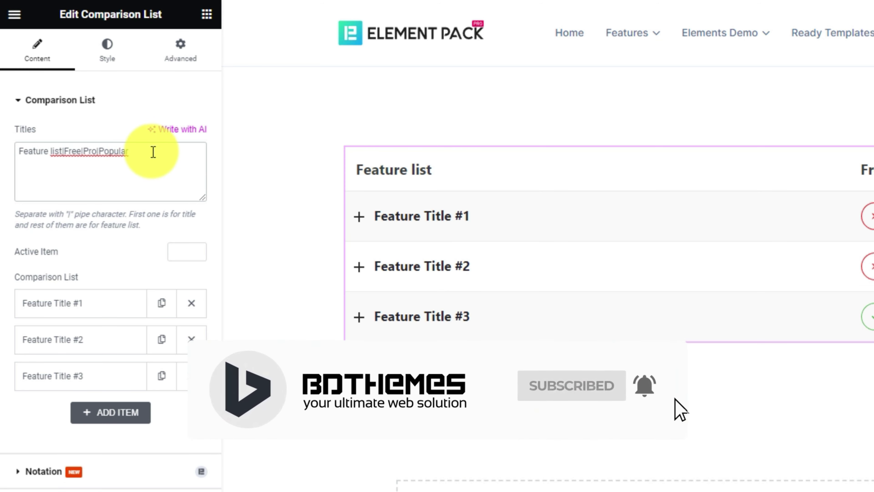
click(182, 255)
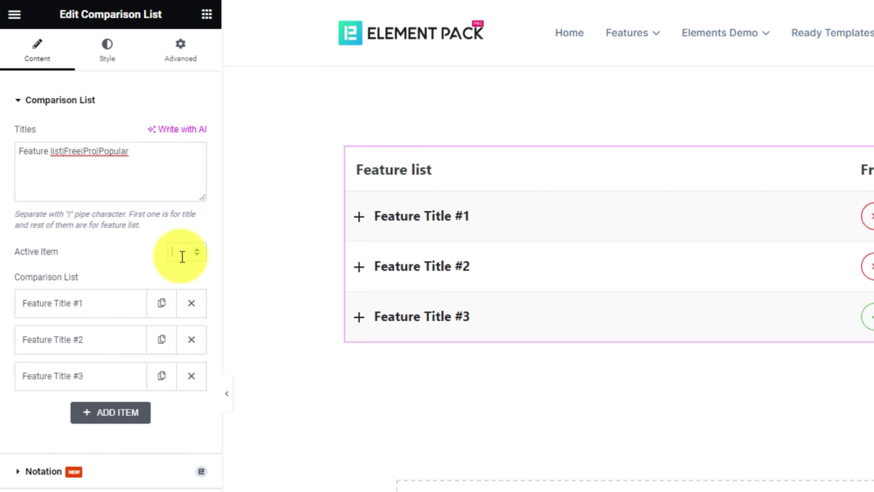
text(2)
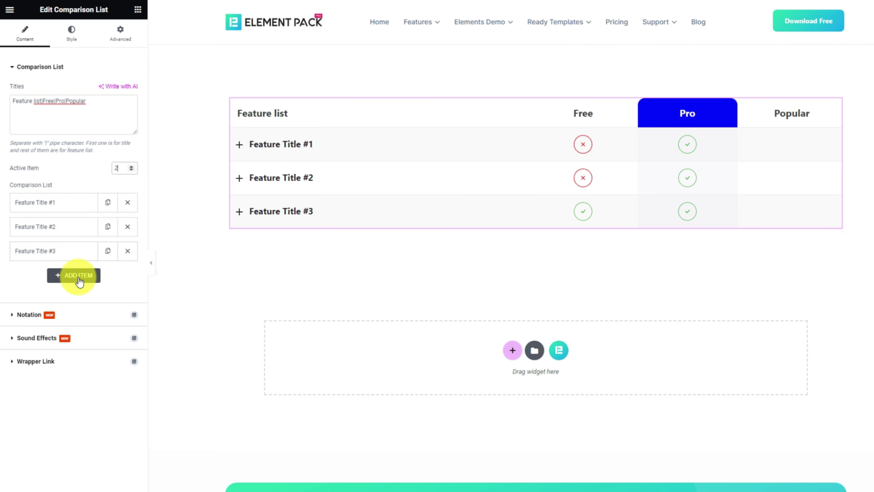
- Rename Feature Title #1 to Asset Manger, paste its description, and set Feature Ability to 1|1
click(72, 209)
drag(70, 237, 29, 238)
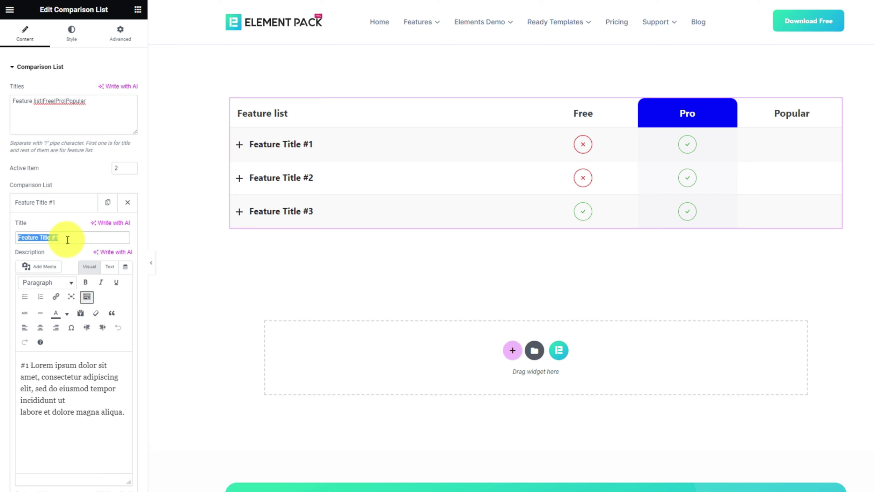
text(Asset Manger)
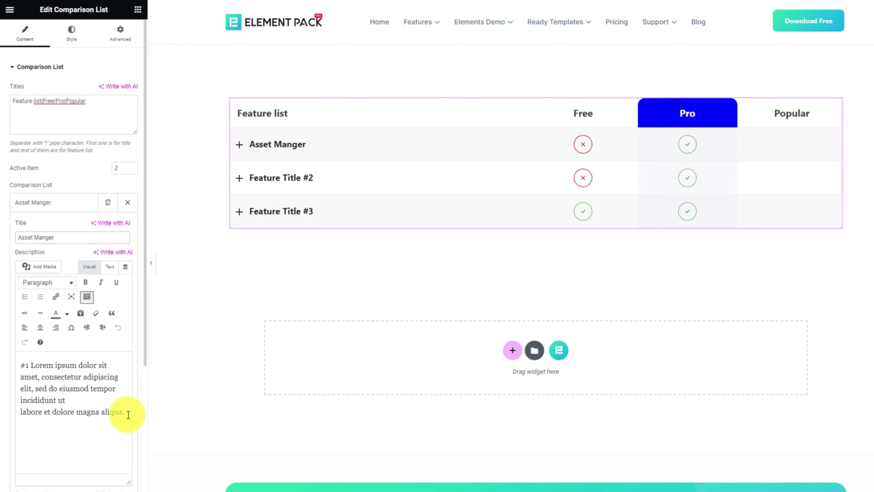
drag(127, 415, 18, 366)
text(Our comparison list of products can help you make the best decision for you. We compare products in categories like electronics, beauty, and more. Find the best product for you, today.)
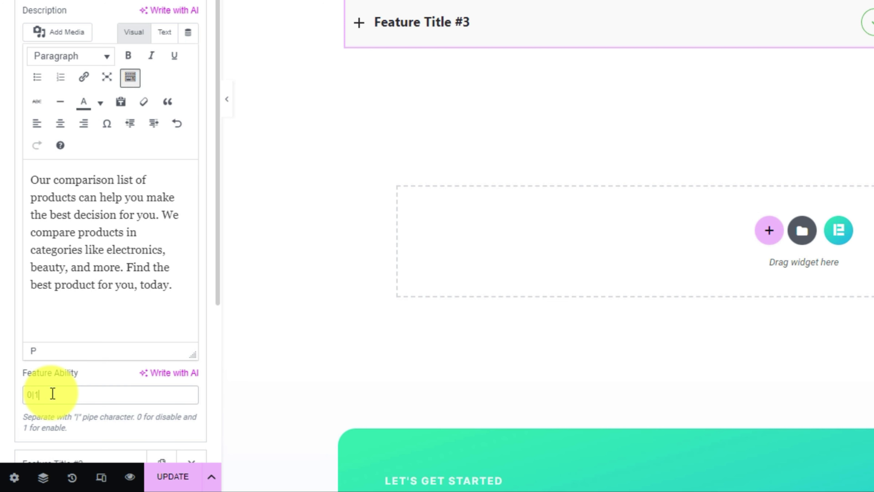
double_click(30, 394)
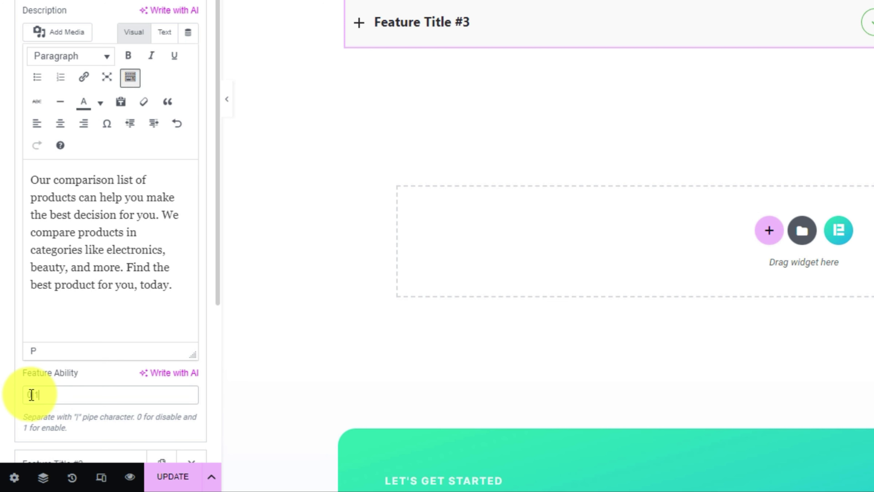
text(1)
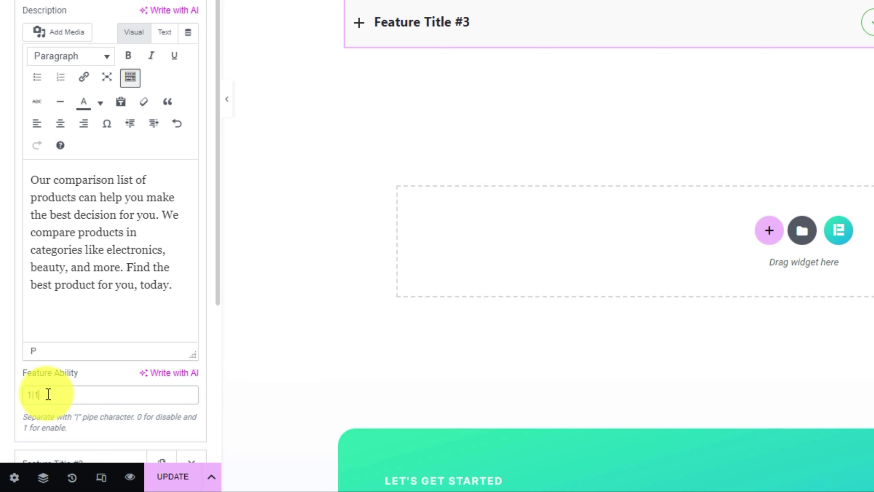
text(|)
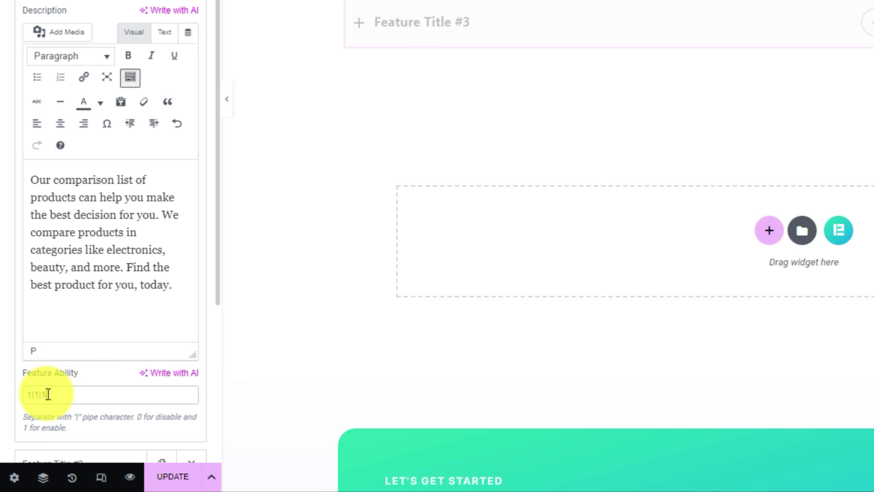
text(1)
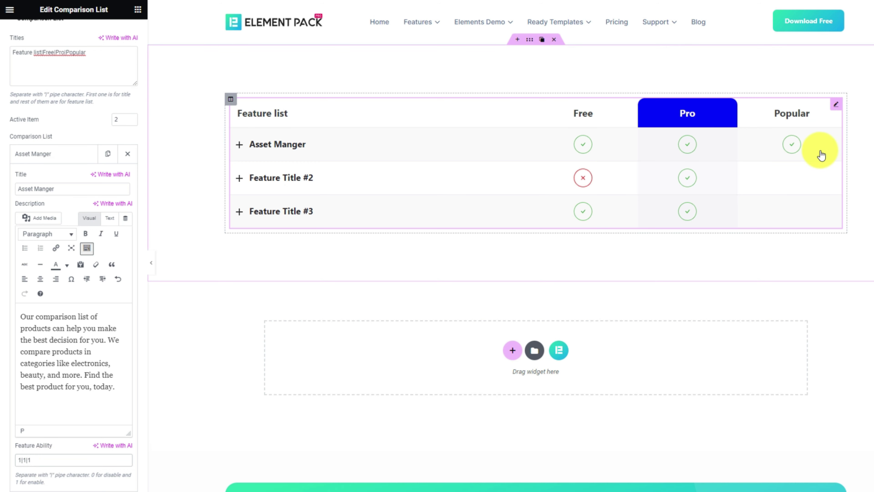
- Rename the second item to Template library, paste its description, and update its Feature Ability with 1
click(58, 154)
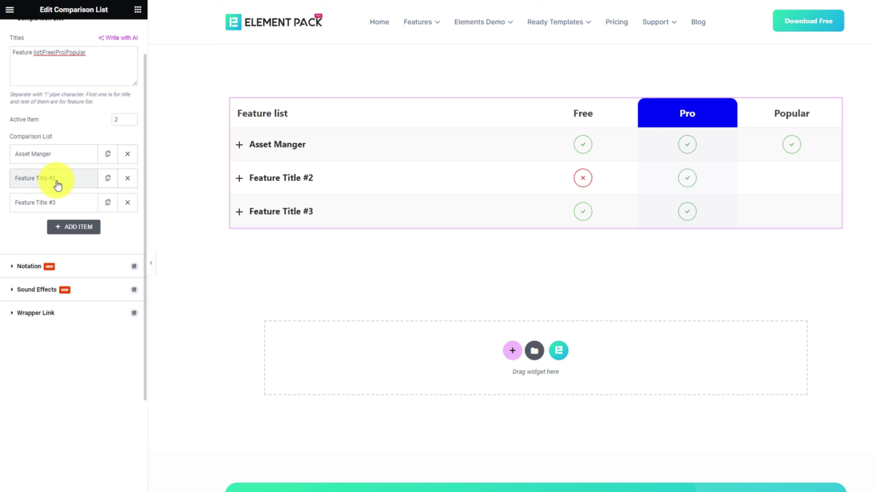
click(58, 184)
drag(64, 213, 5, 214)
text(Template library)
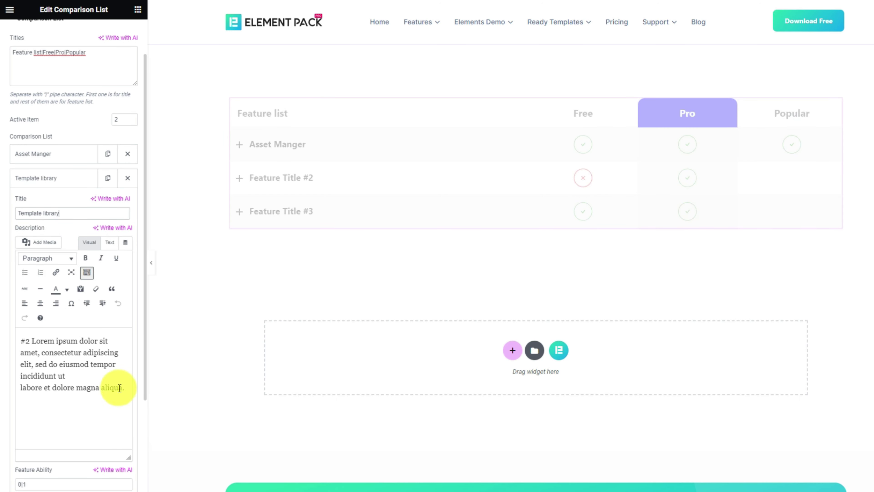
drag(120, 388, 20, 339)
text(Our comparison list of products can help you make the best decision for you. We compare products in categories like electronics, beauty, and more. Find the best product for you, today.)
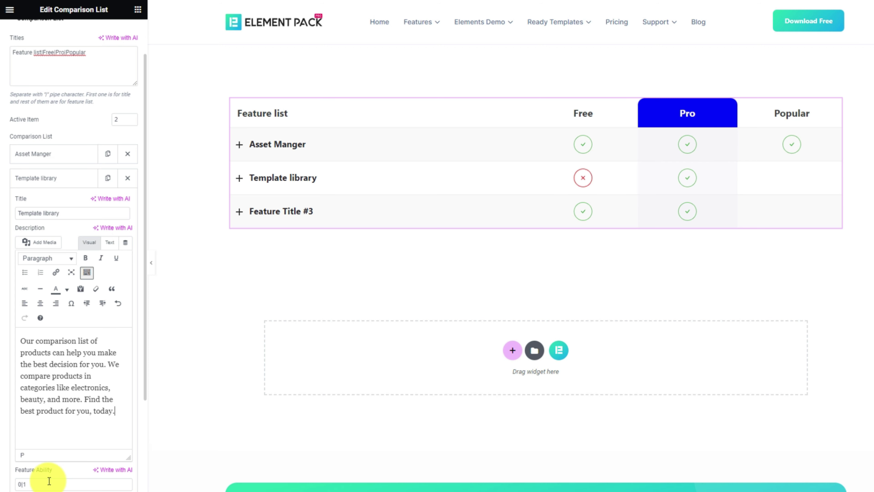
drag(145, 390, 137, 429)
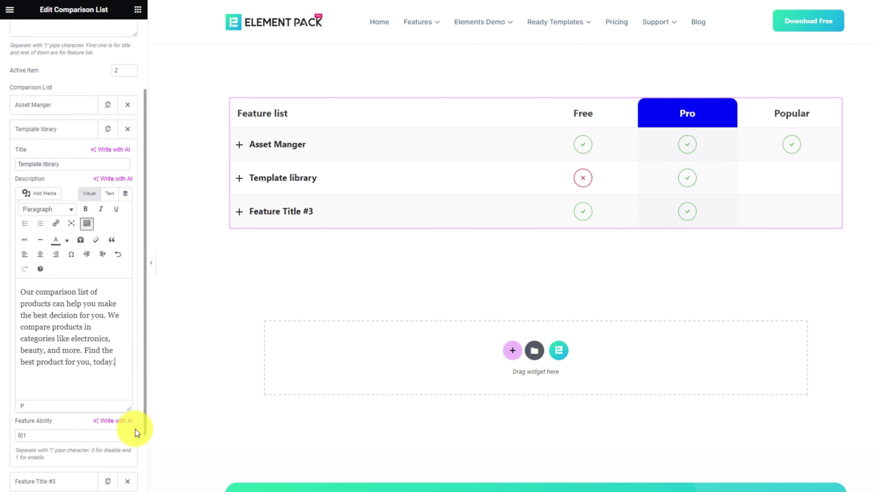
click(54, 436)
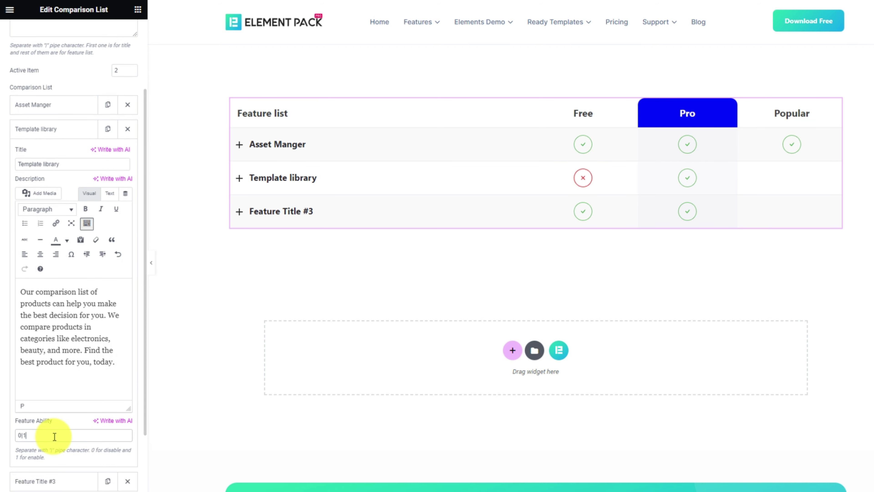
double_click(20, 435)
text(1)
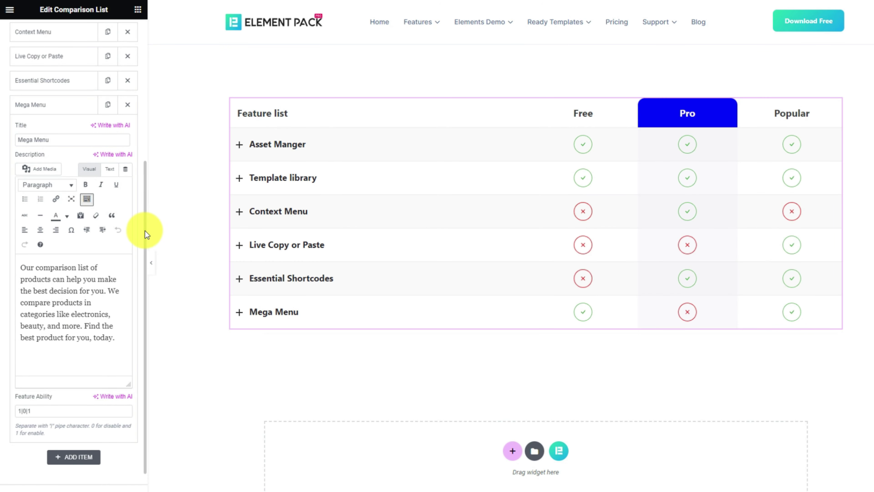
scroll(145, 236, up, 8)
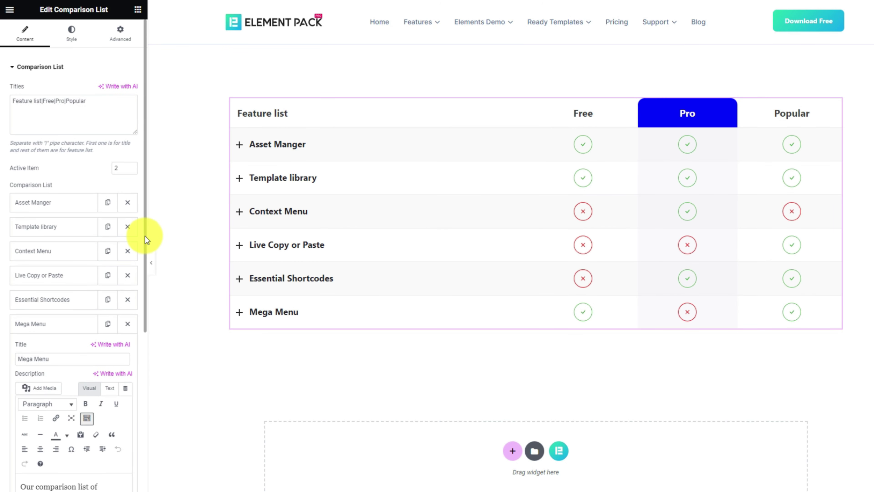
- In the widget's style settings, try a red header background, then clear it
click(72, 35)
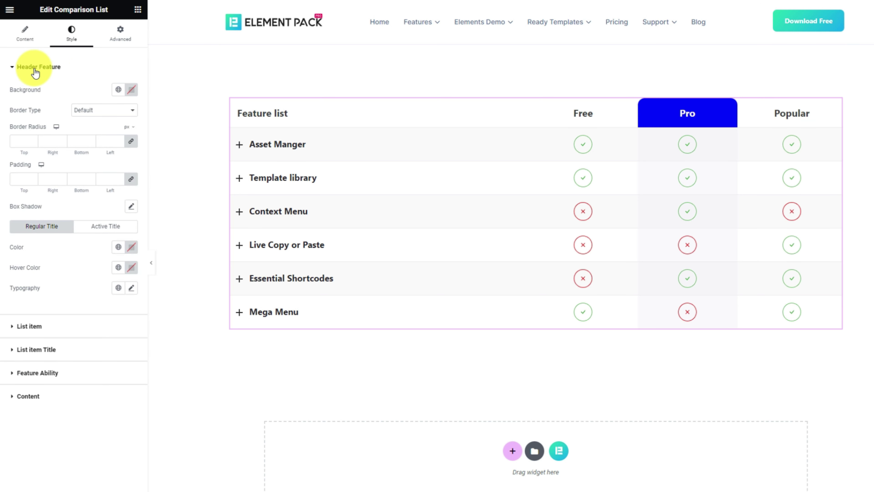
click(131, 90)
click(171, 141)
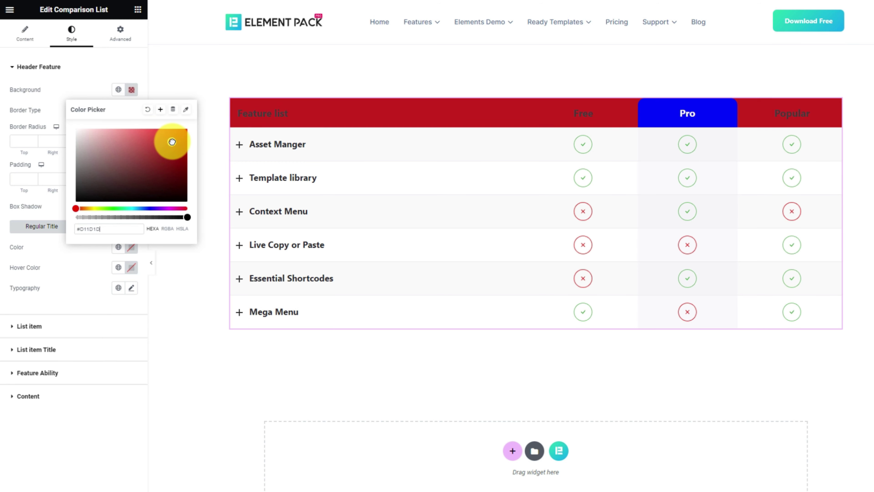
click(147, 110)
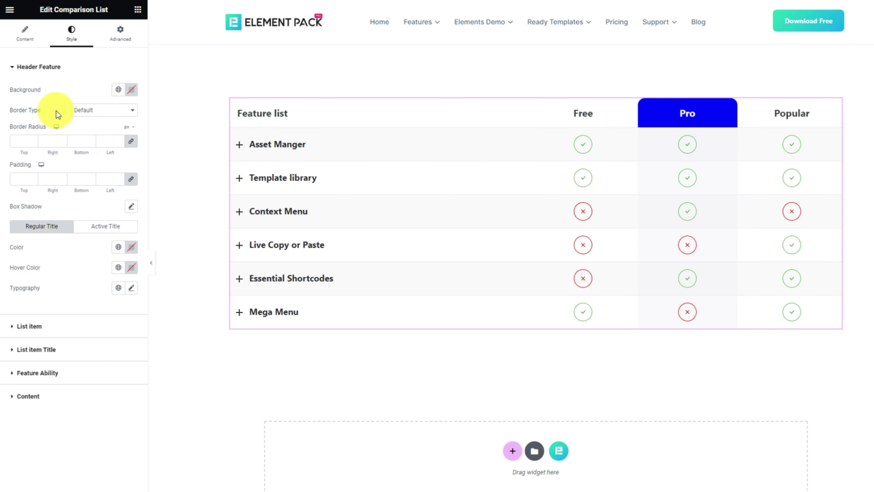
- Set the header padding to 15 top, 20 right, 15 bottom, 20 left
click(104, 179)
text(0)
drag(25, 179, 3, 183)
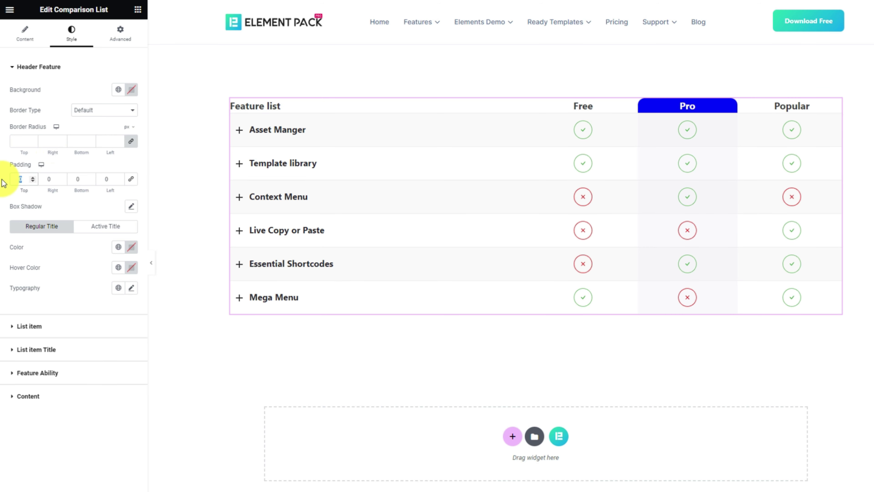
text(15)
click(45, 179)
text(20)
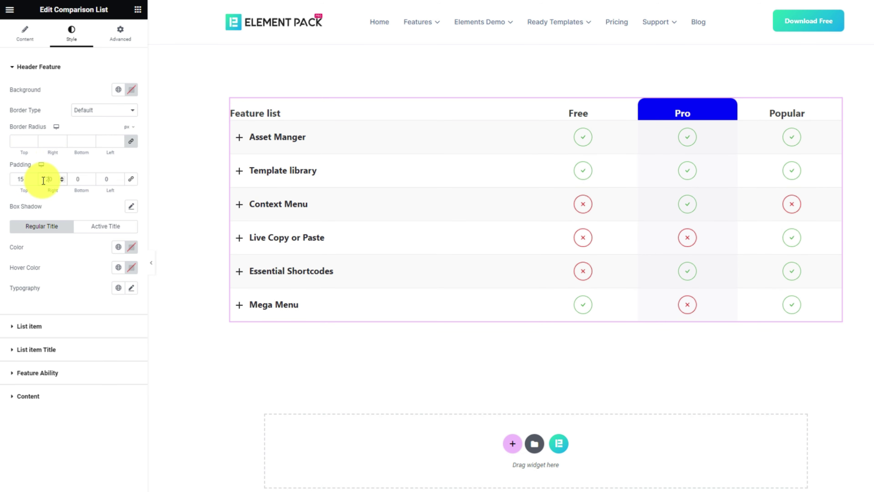
click(77, 179)
text(15)
click(103, 179)
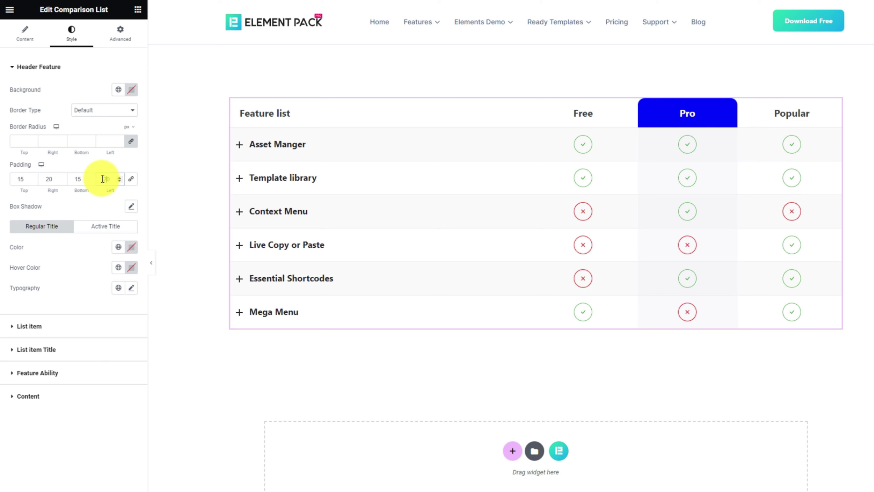
text(20)
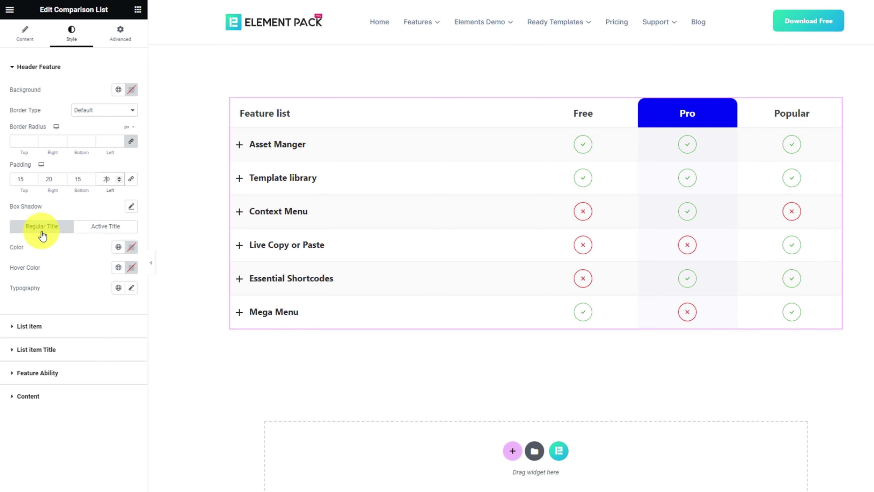
- Set the regular header title colour to #222222
click(132, 247)
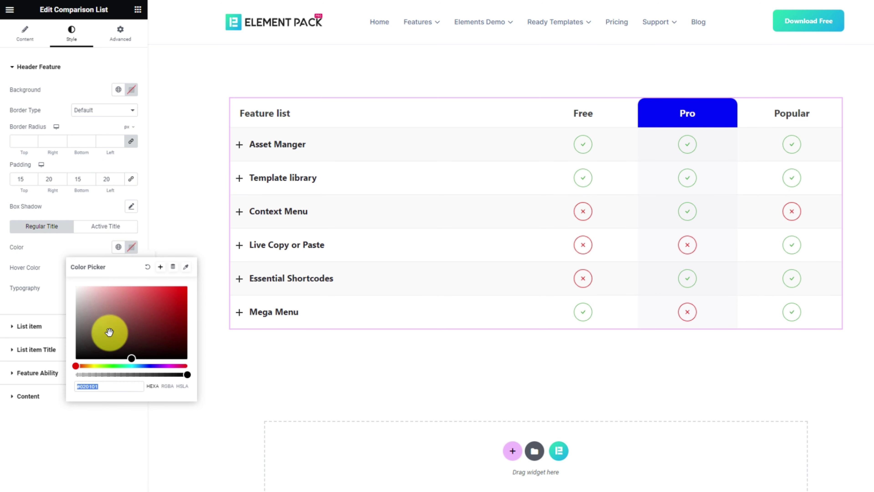
click(103, 387)
text(#222222)
click(74, 249)
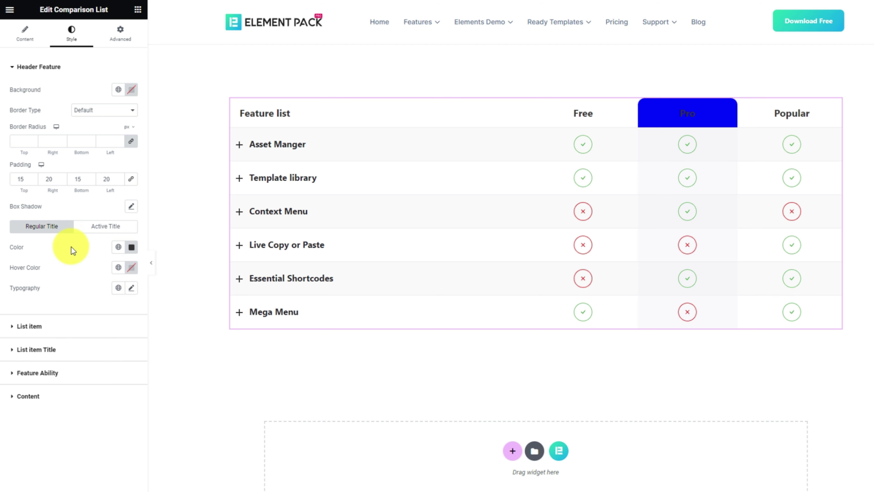
- Give the header titles PT Serif typography at size 20, Bold
click(131, 287)
click(99, 333)
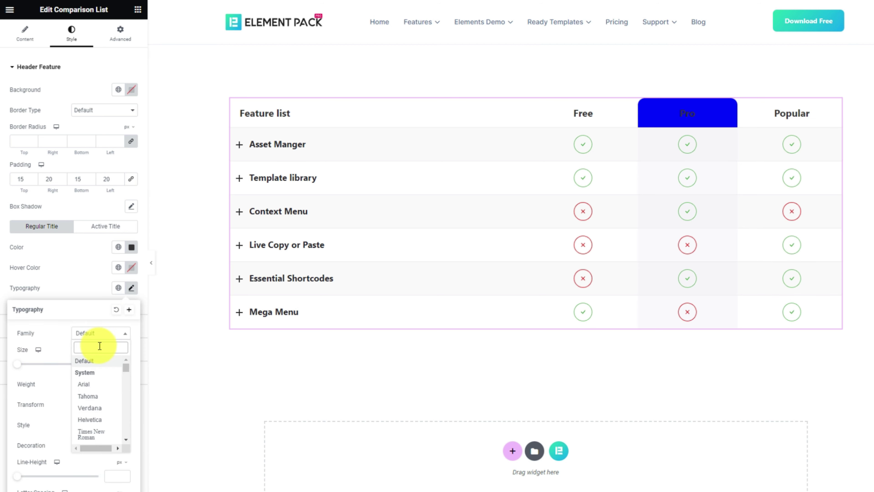
text(pt se)
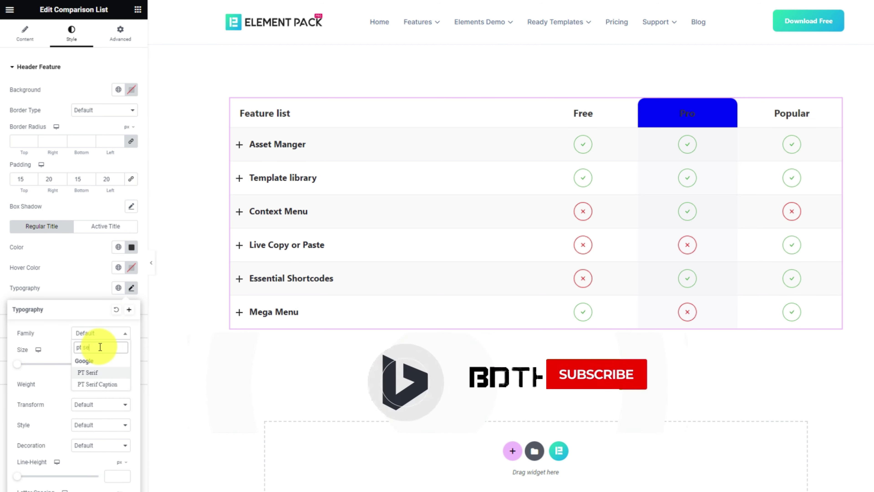
click(97, 374)
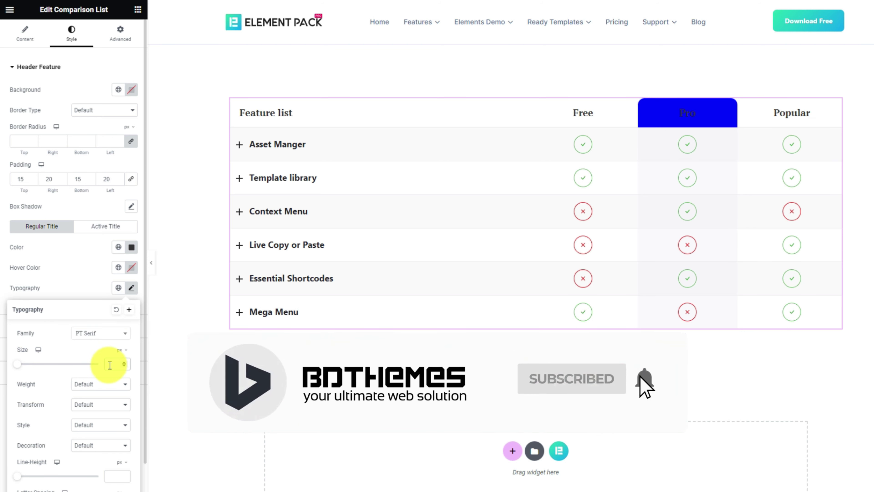
text(20)
click(90, 384)
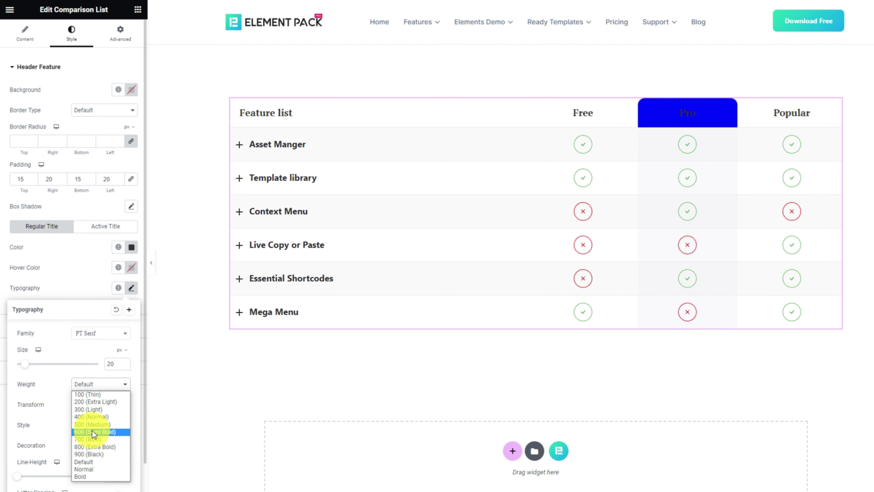
click(92, 443)
click(79, 289)
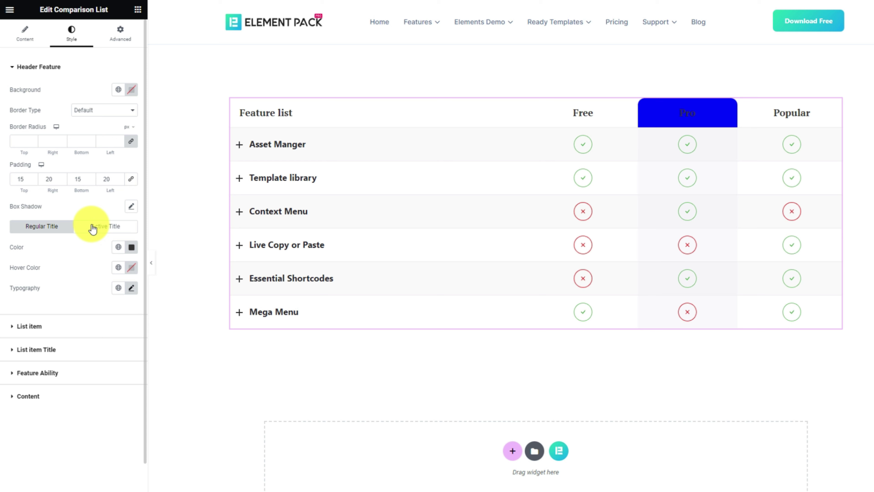
- Make the active Pro header text white on a light blue #65ADF5 background
click(107, 227)
click(131, 247)
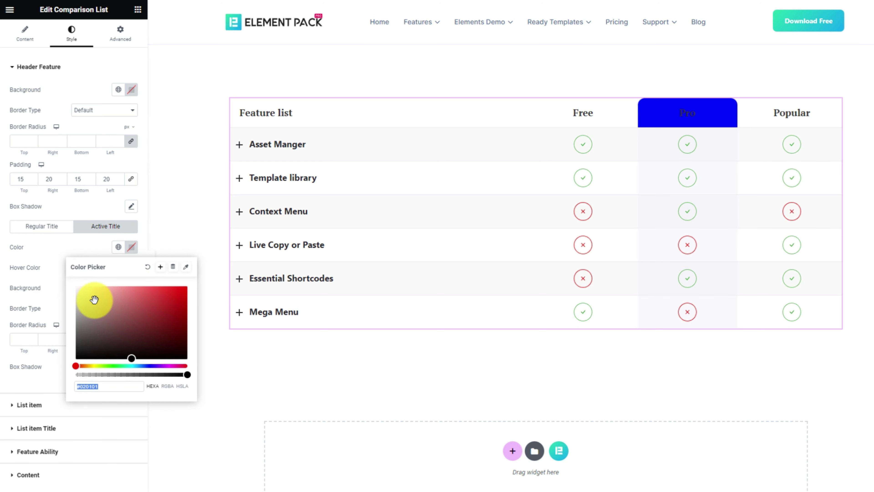
click(71, 250)
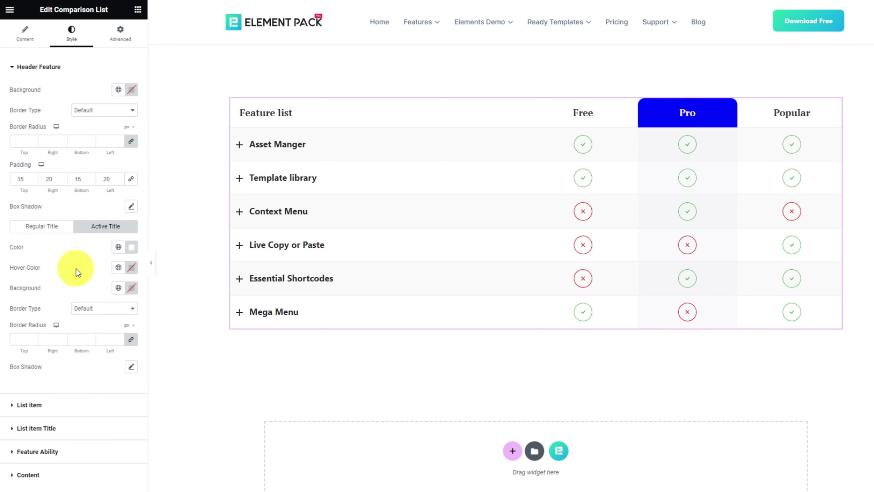
click(132, 290)
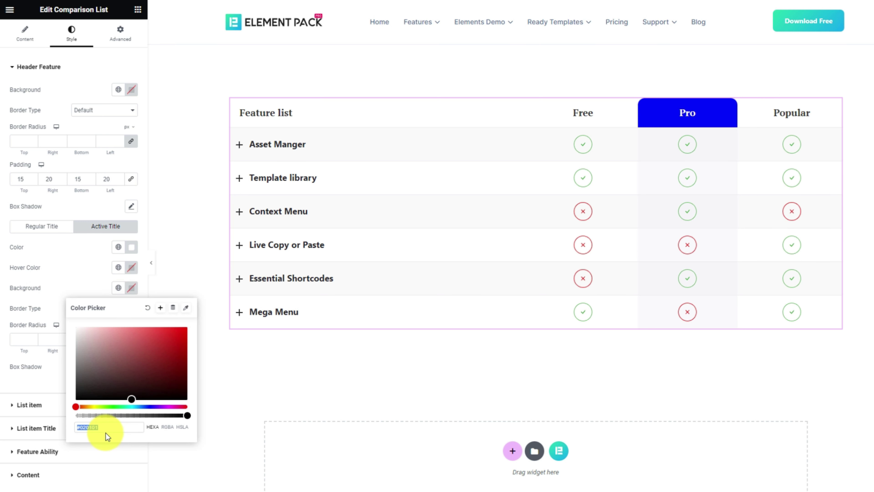
text(#65ADF5)
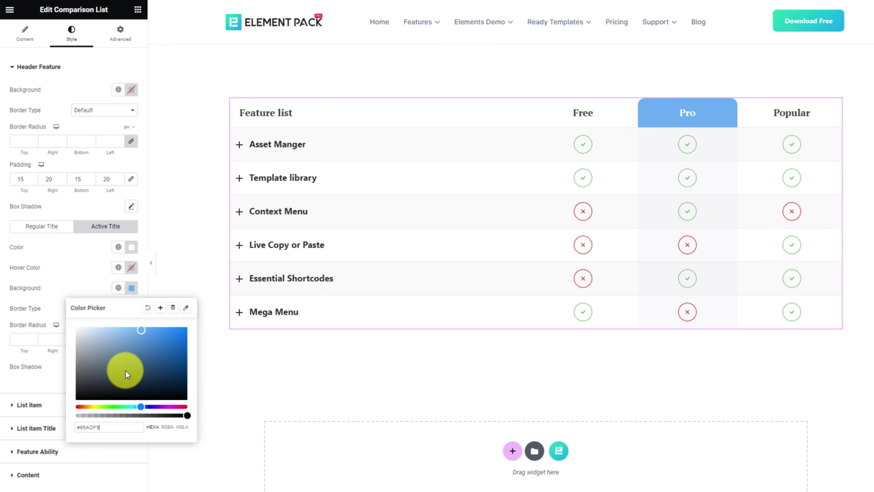
click(90, 293)
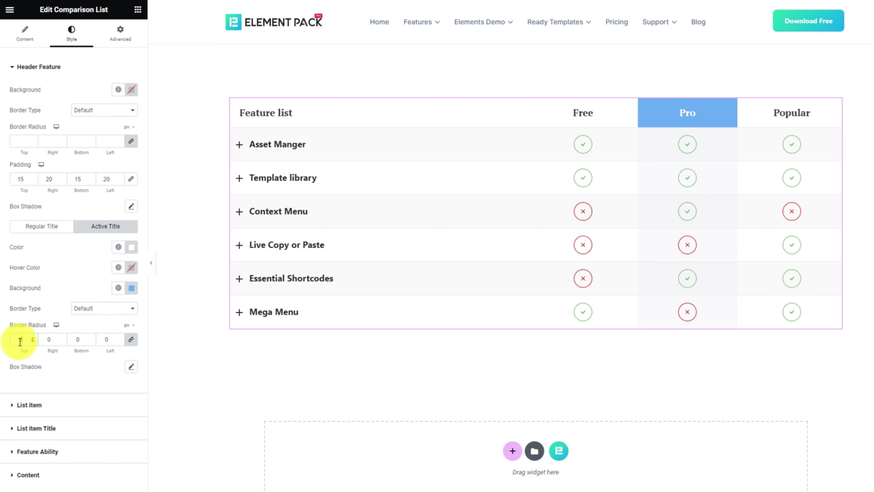
click(29, 404)
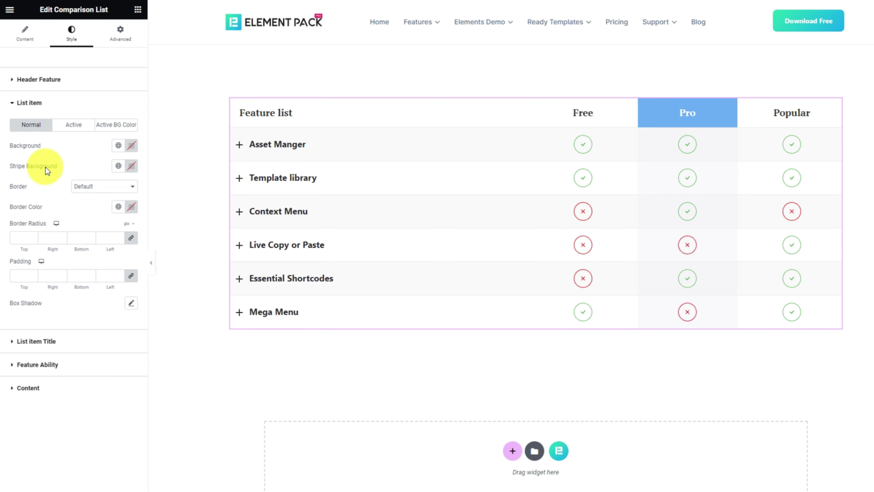
- Give the list rows a transparent blue #0C81F703 background with #FFFFFF stripes
click(131, 145)
click(111, 285)
text(#0C81F703)
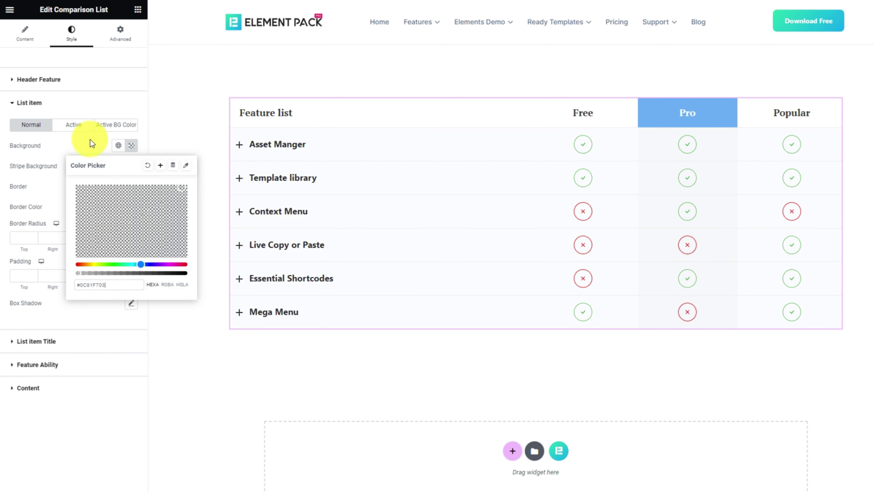
click(90, 143)
click(131, 166)
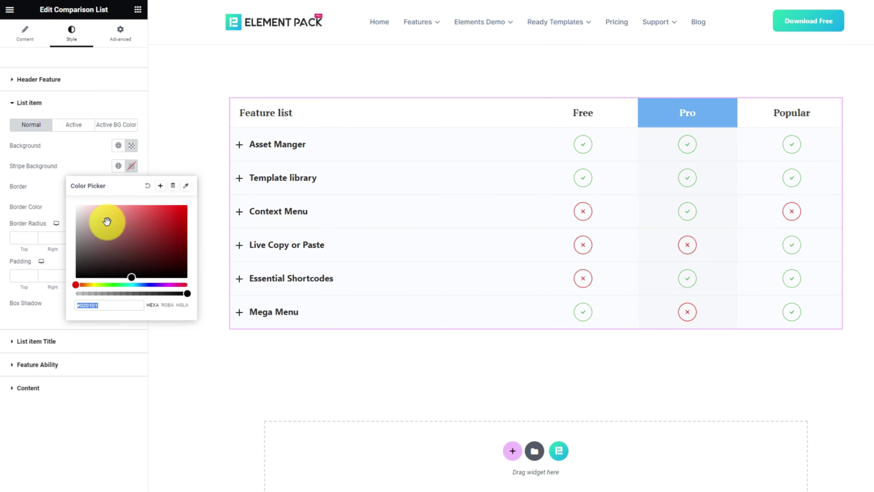
text(#FFFFFF)
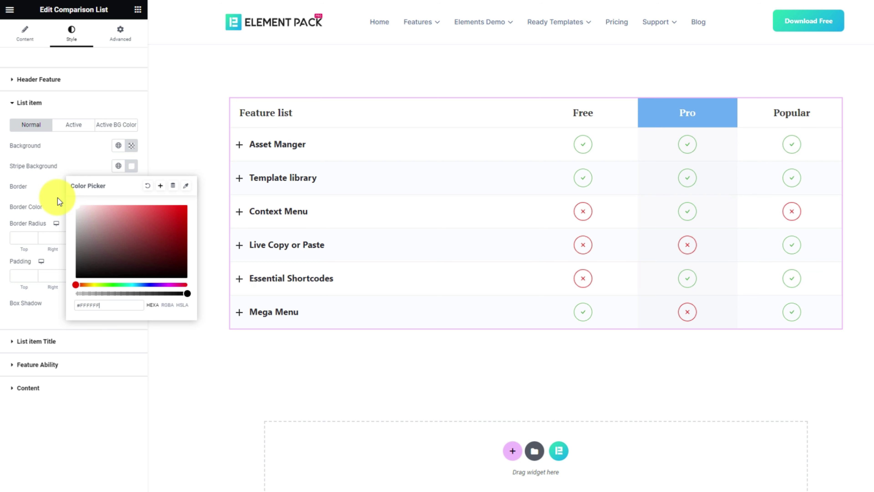
click(89, 162)
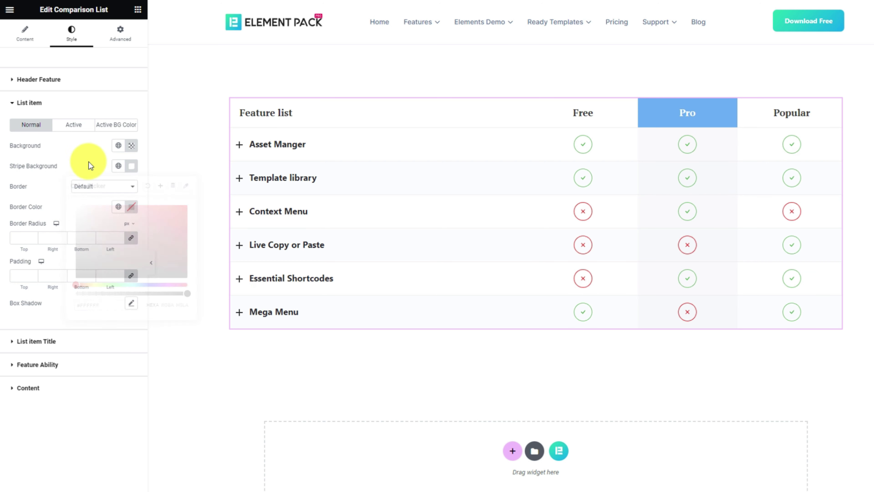
- Give the rows a solid #E1F0FF border and 20 padding
click(93, 192)
click(85, 213)
click(131, 206)
text(#E1F0FF)
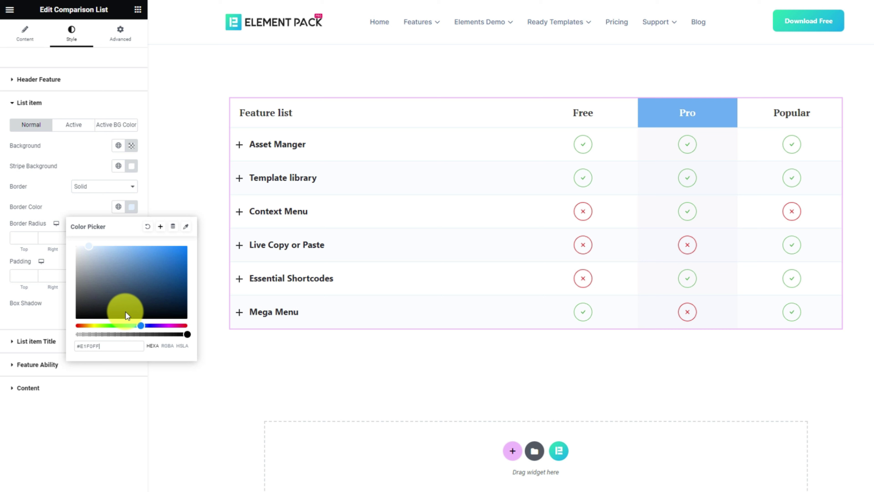
click(88, 204)
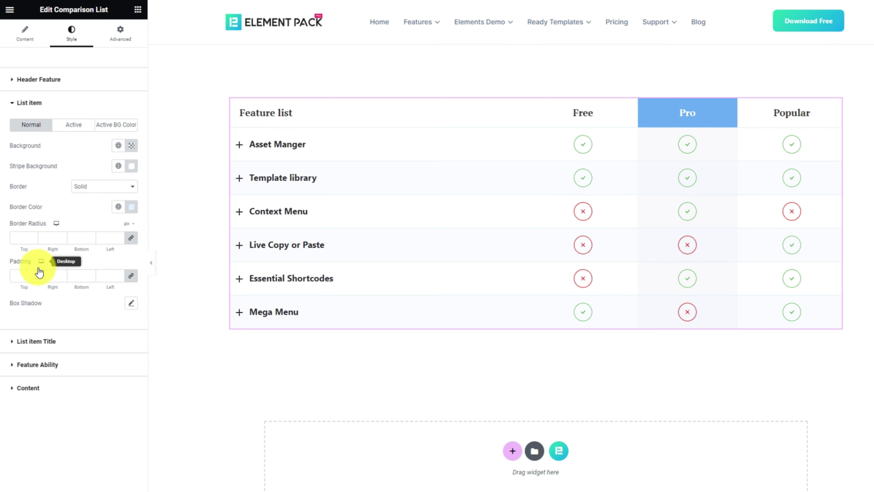
click(27, 274)
text(20)
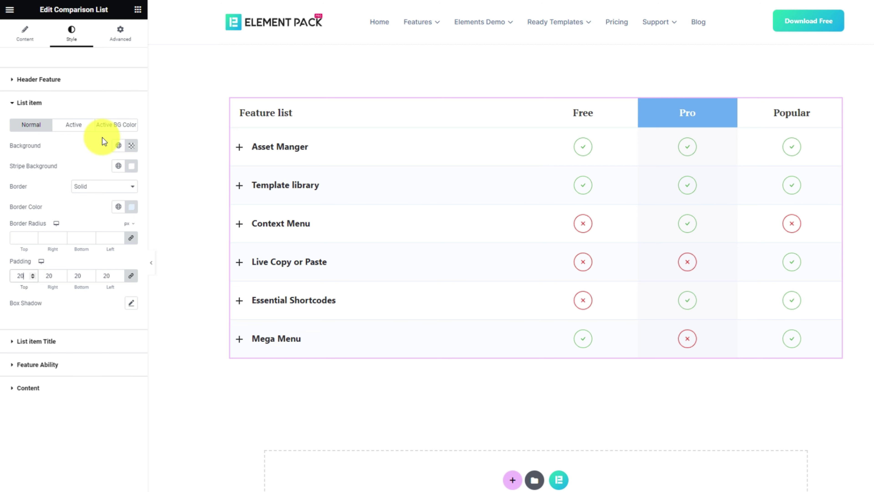
- Set the active column background colour to white
click(120, 130)
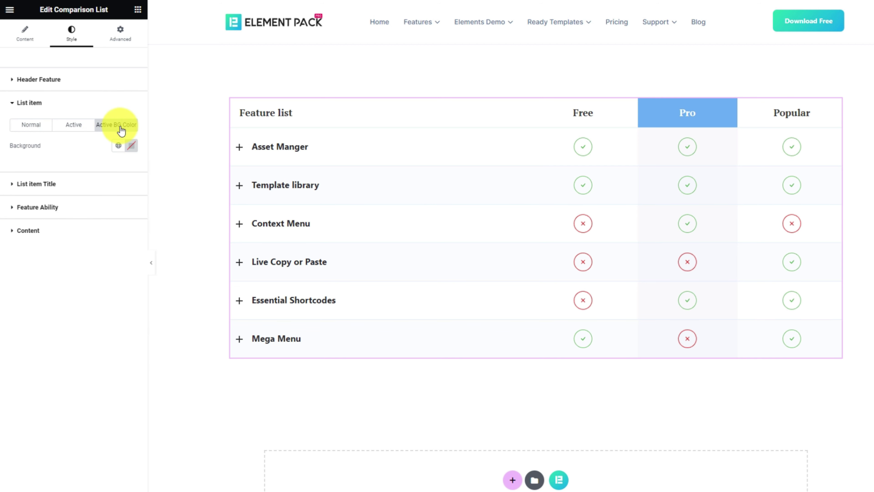
click(133, 148)
drag(90, 209, 68, 179)
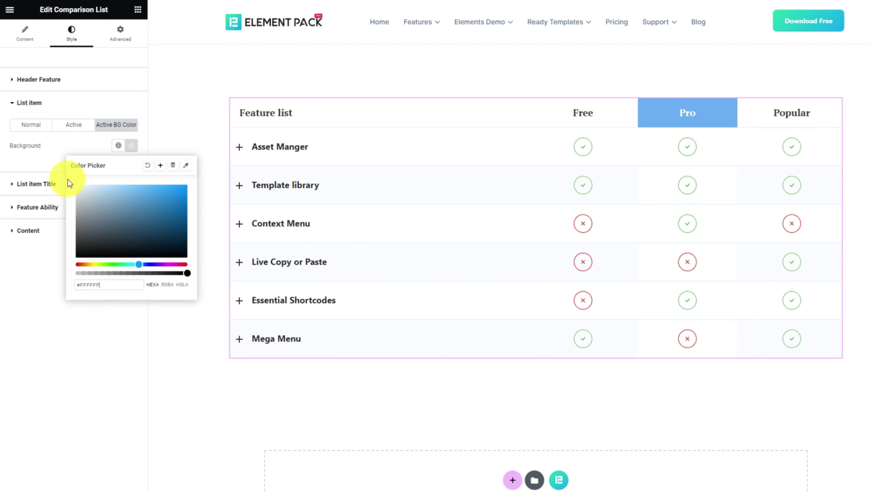
click(55, 143)
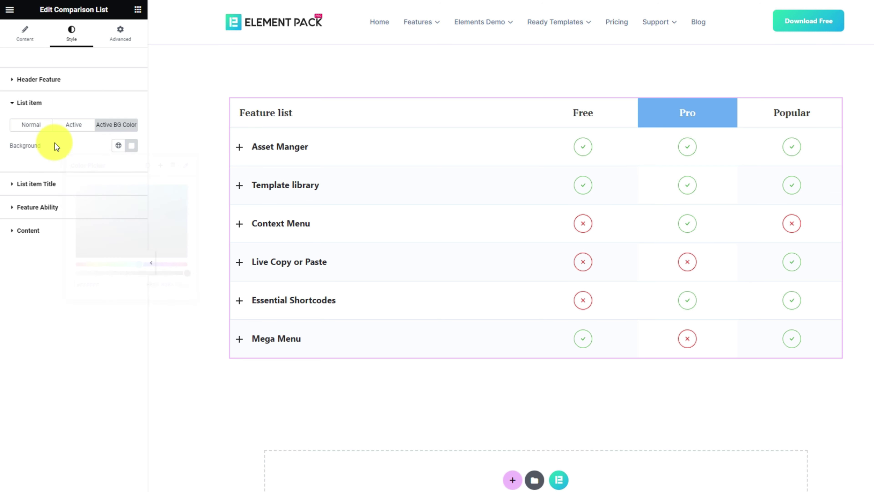
- Set the feature names' typography to PT Serif, size 14, Semi Bold (600)
click(49, 186)
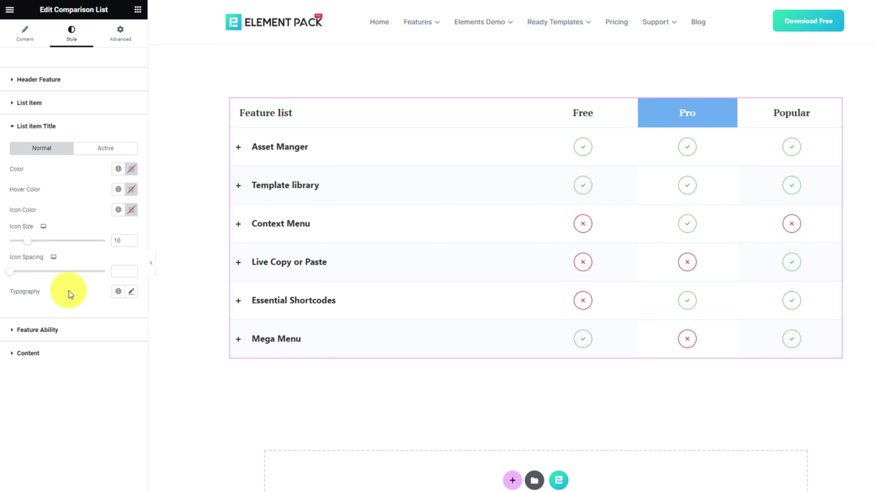
click(132, 292)
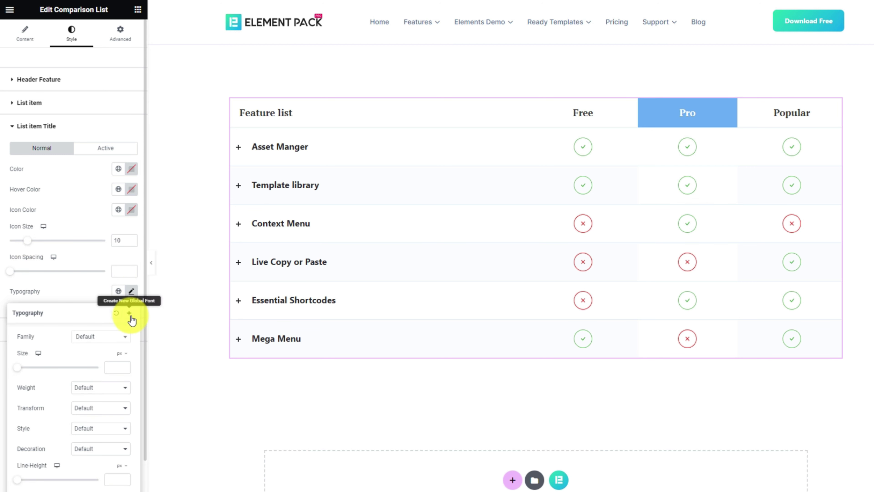
click(98, 343)
text(pt se)
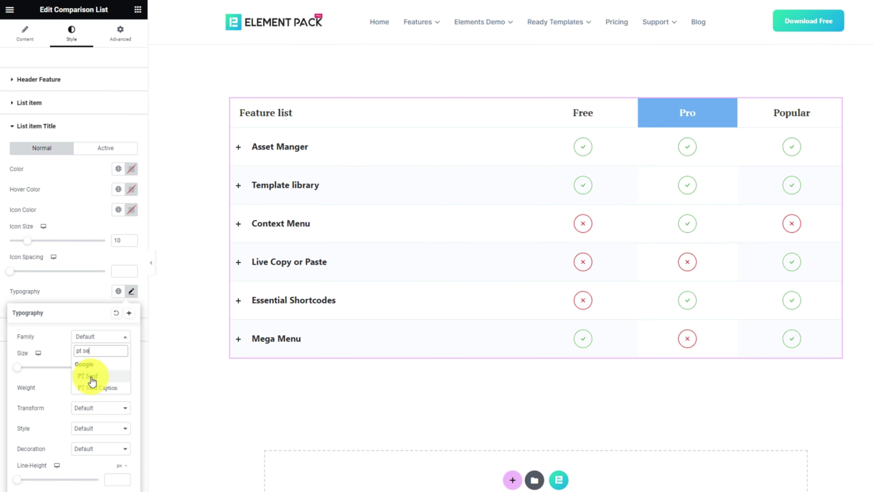
click(90, 376)
click(116, 365)
text(14)
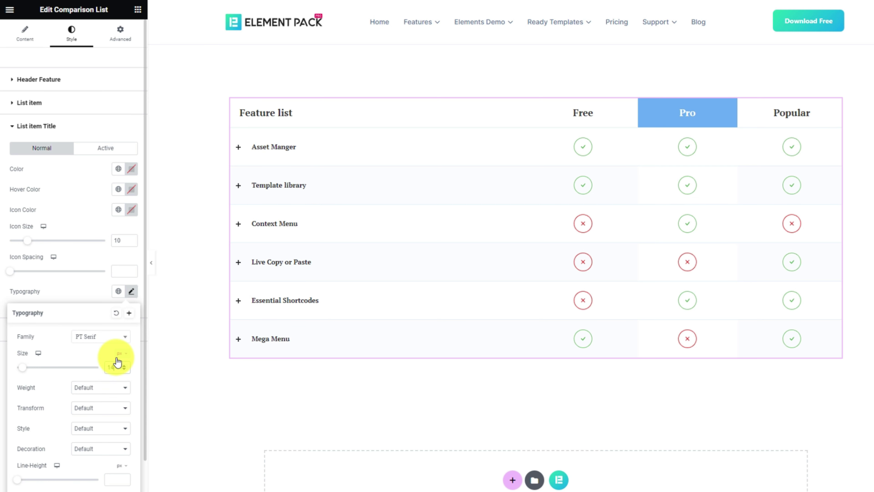
click(90, 387)
click(85, 436)
click(86, 294)
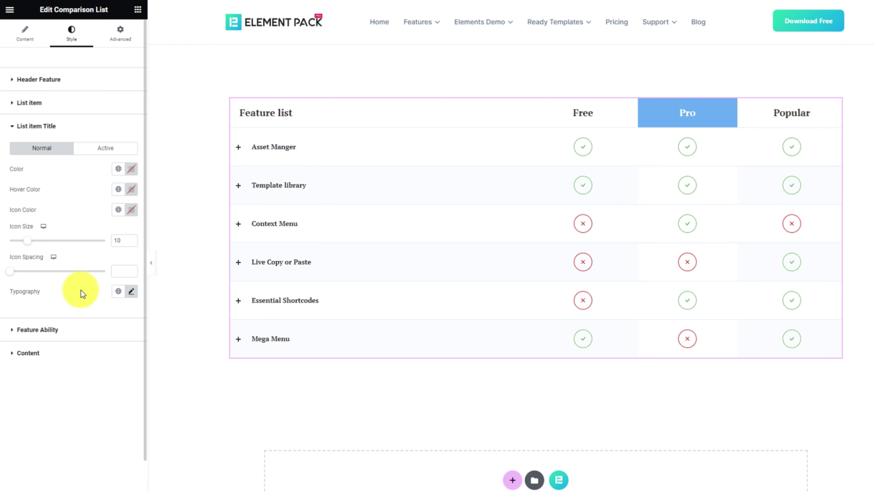
- Colour checks blue #0C81F7 and crosses red, remove icon borders, and add 5 padding
click(57, 339)
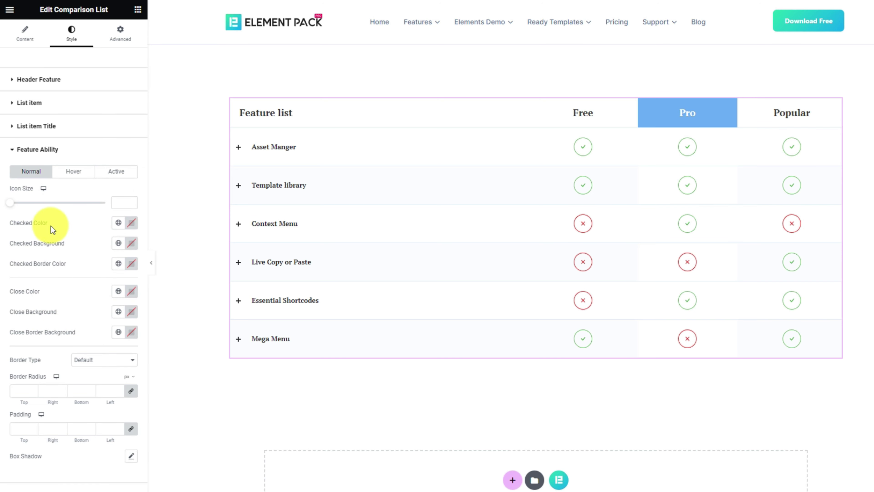
click(132, 223)
text(#0C81F7)
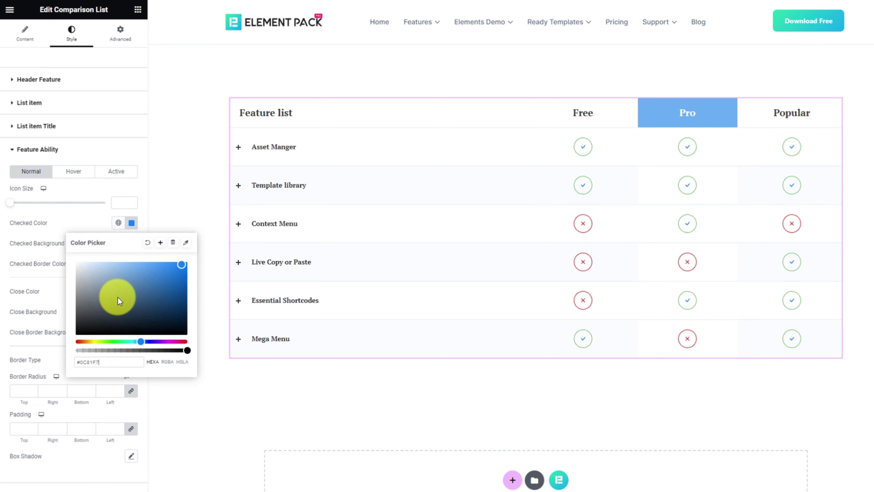
click(90, 229)
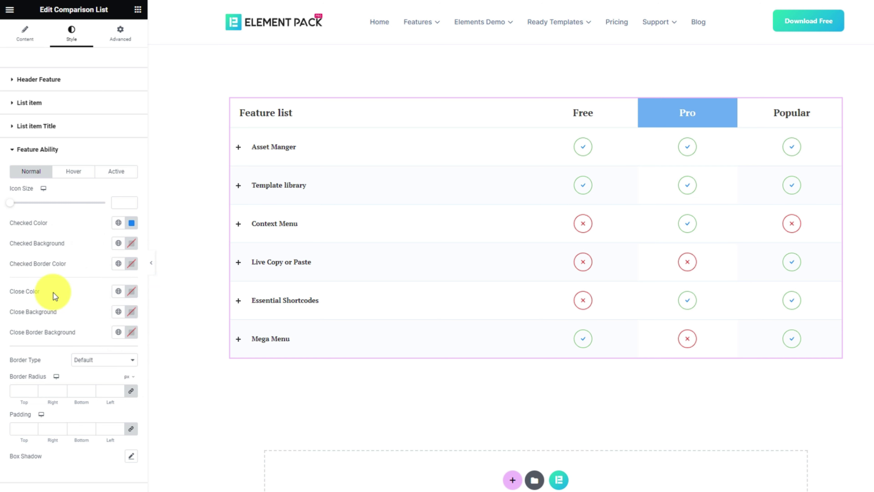
click(131, 291)
key(ctrl+v)
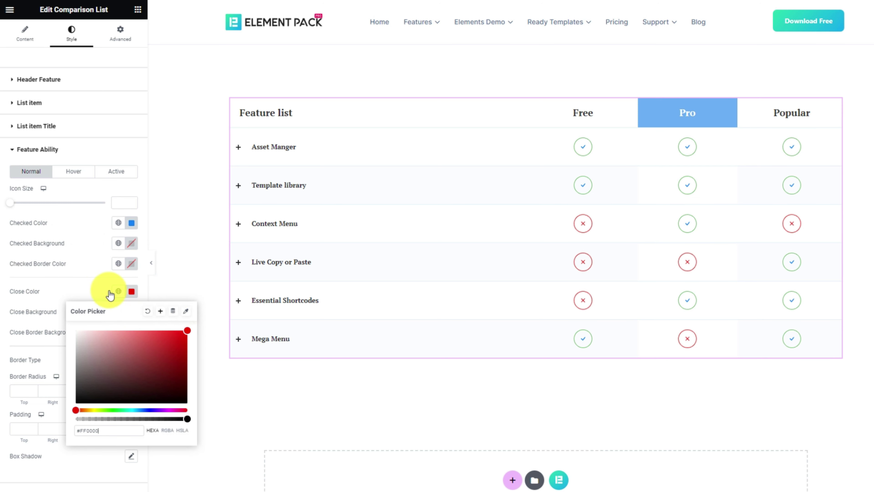
click(97, 293)
click(90, 361)
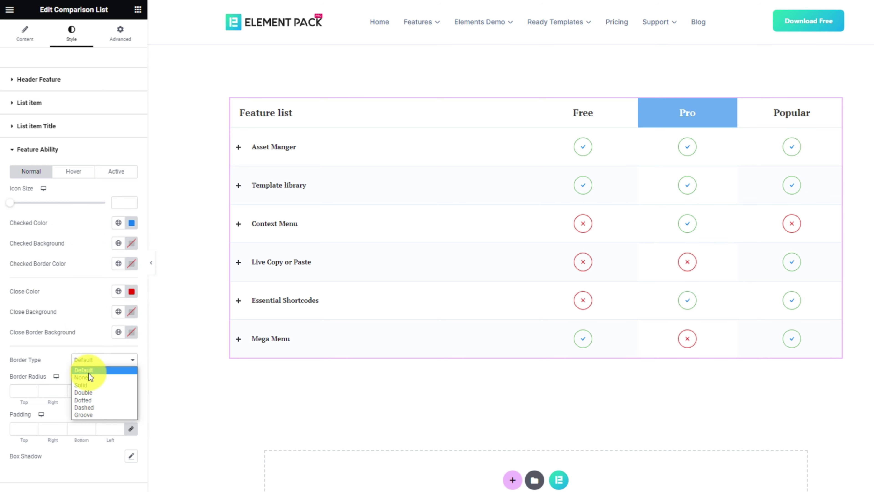
click(90, 377)
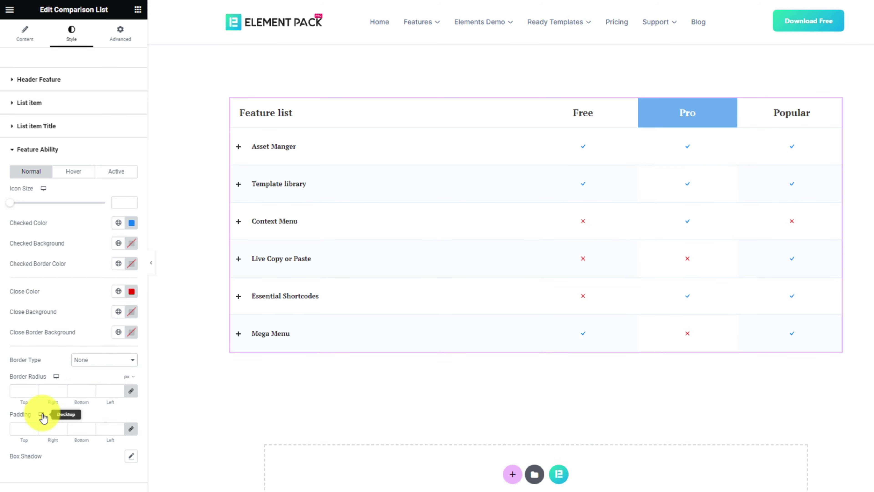
text(5)
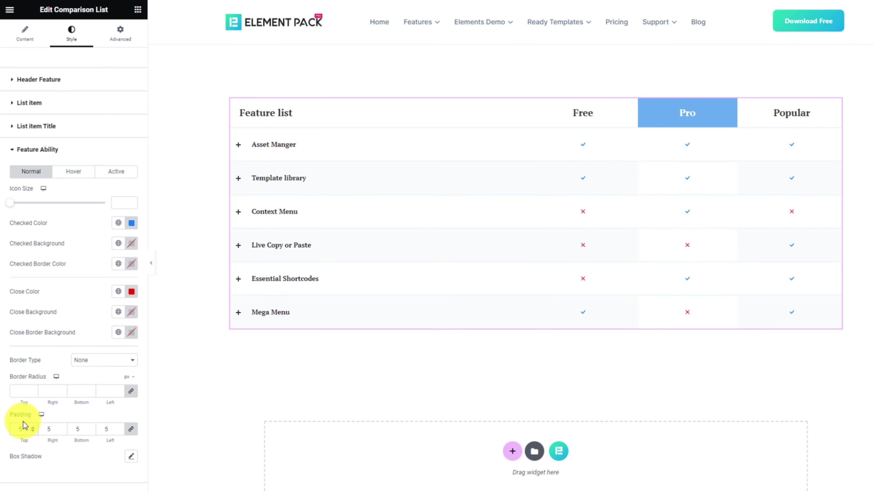
- Set the active-state cross icon colour to red #FF0000
click(115, 176)
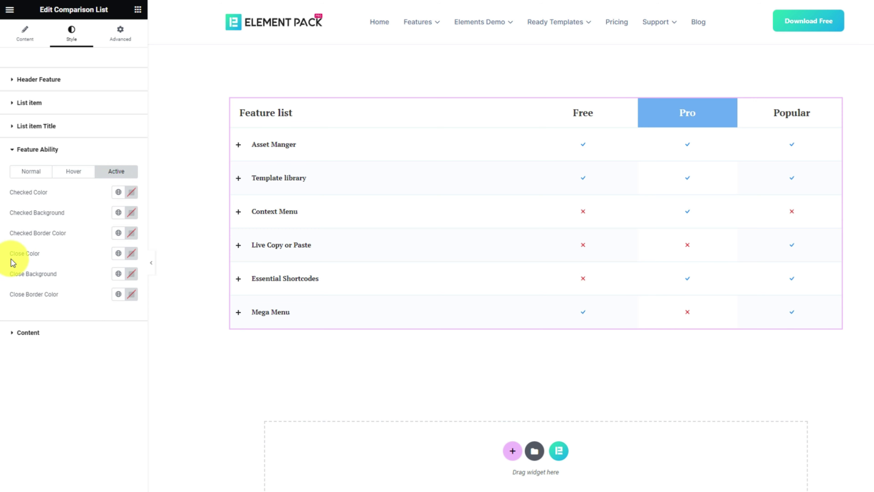
click(133, 255)
click(189, 293)
click(23, 375)
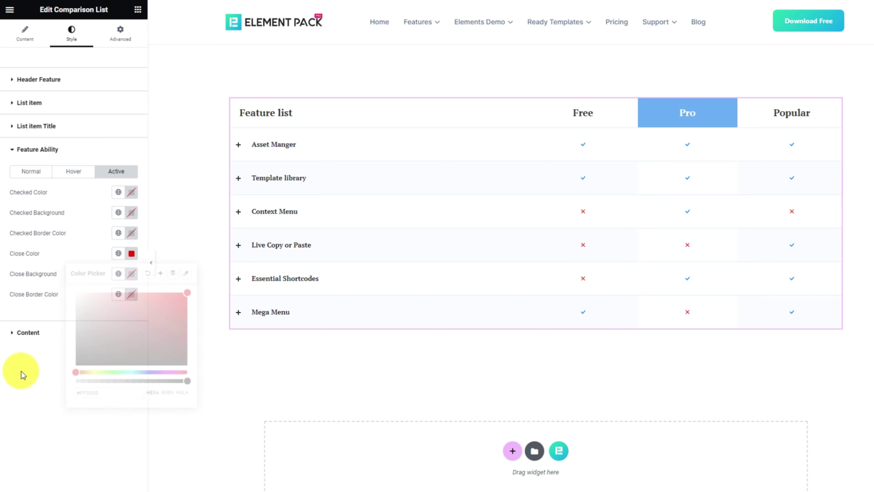
click(32, 171)
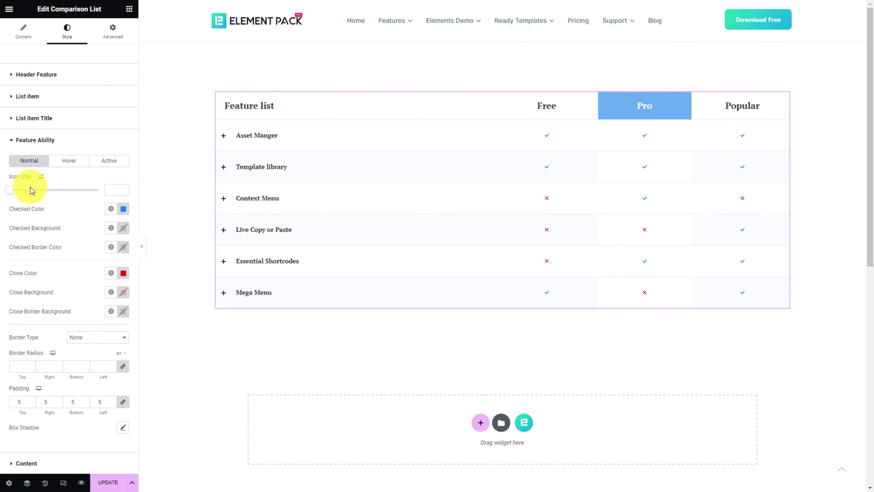
- Set the row description typography to PT Serif, size 15, weight 400 (normal)
click(39, 464)
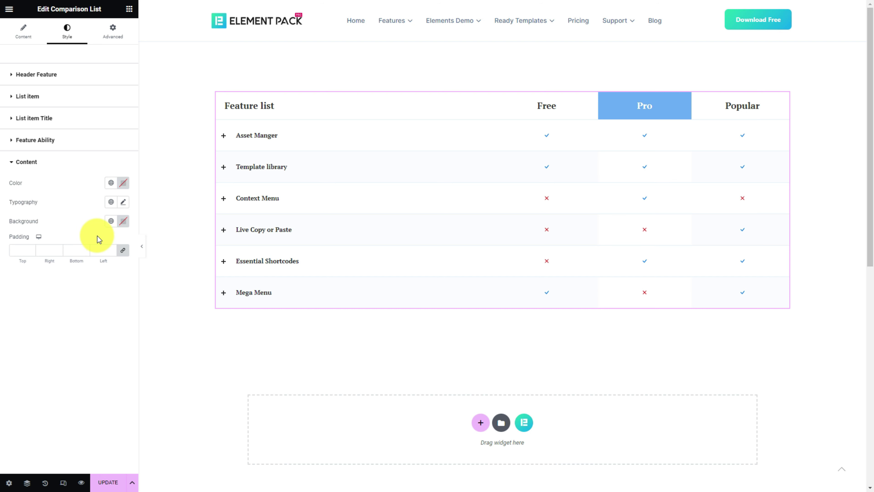
click(123, 202)
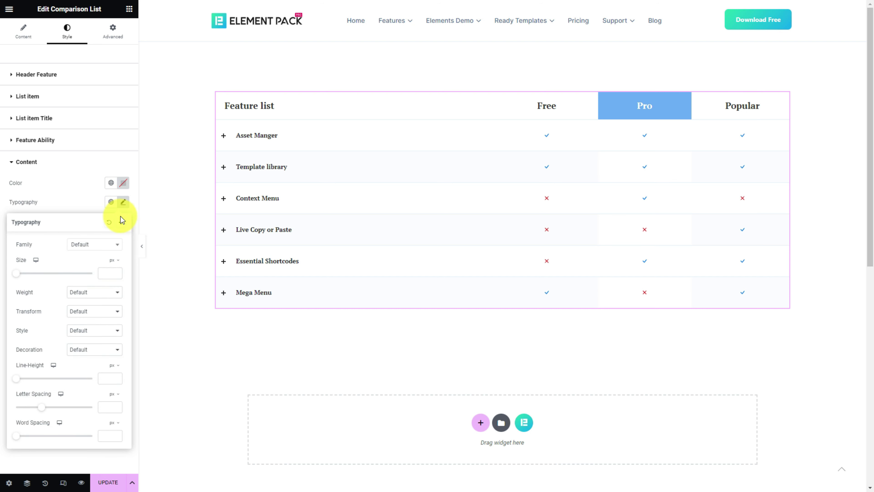
click(99, 246)
text(pt se)
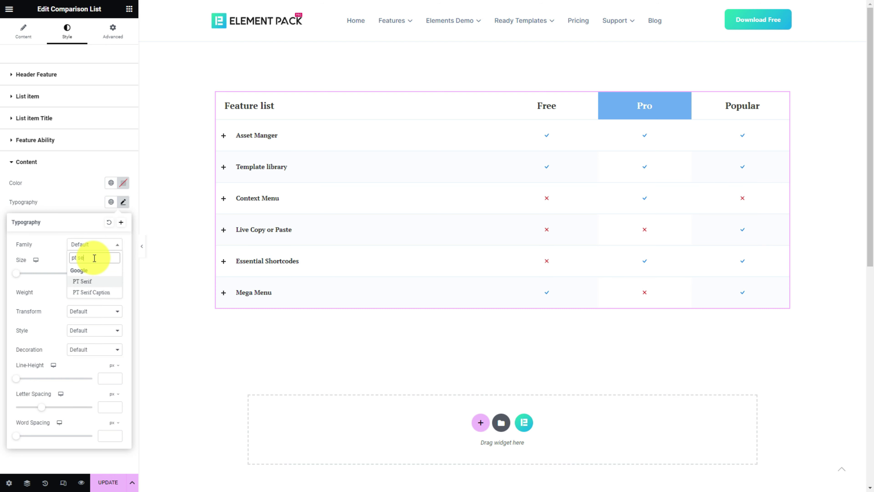
click(98, 283)
click(86, 292)
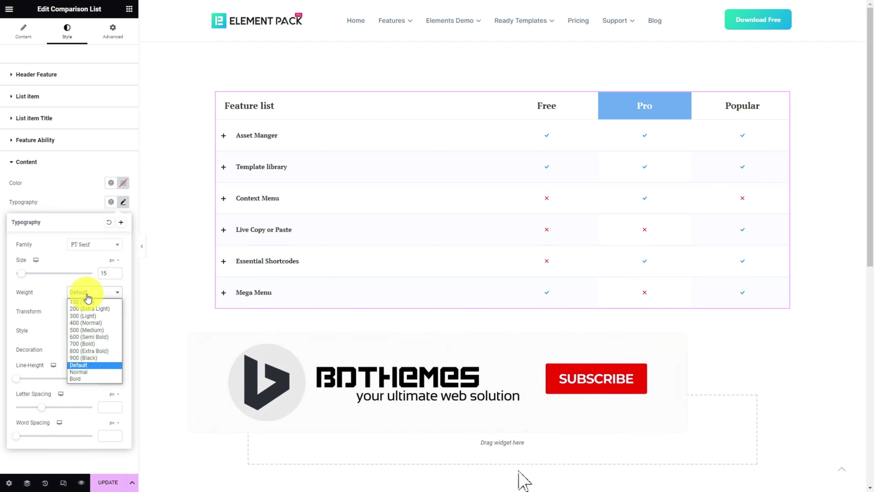
click(81, 323)
click(55, 195)
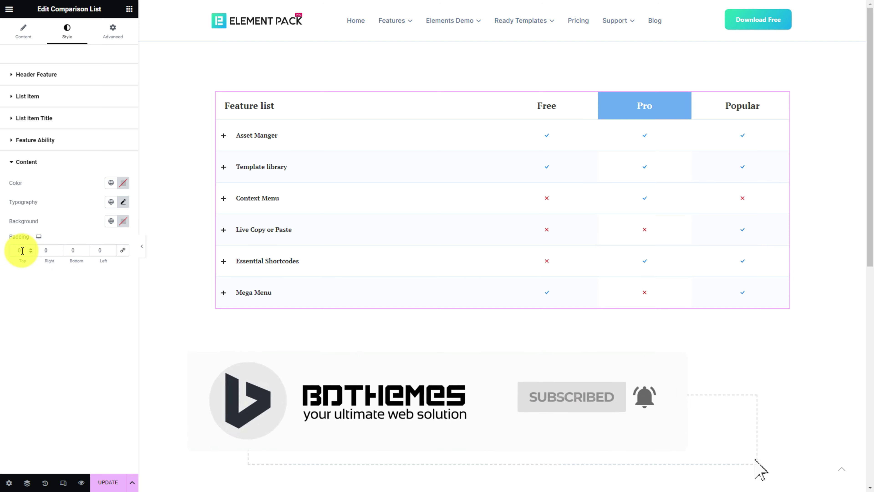
- Pad the descriptions 20 top, 0 right, 10 bottom, 45 left, checking the Template library row
text(20)
click(59, 251)
text(10)
click(102, 250)
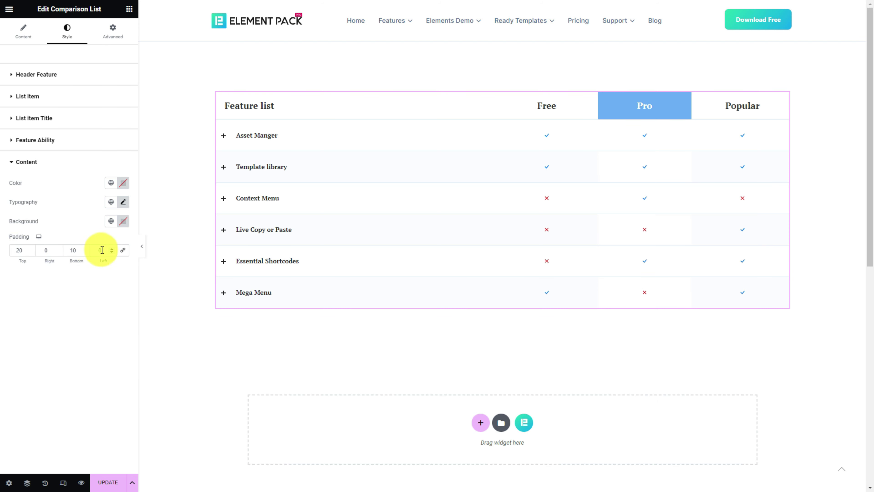
text(45)
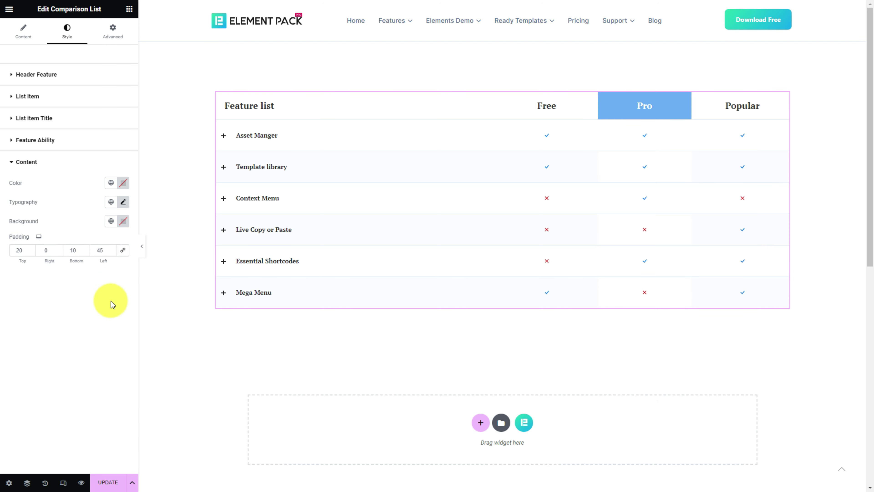
click(269, 169)
click(269, 169)
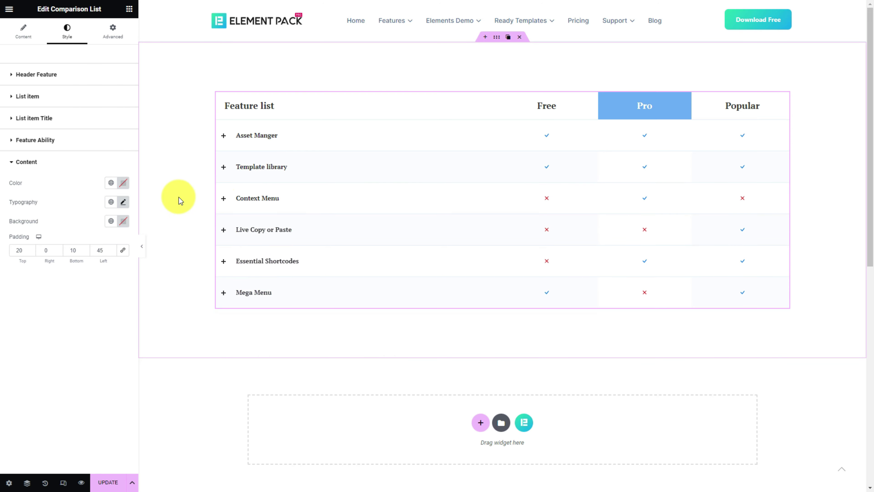
- Preview the page without the editor panel, expanding and collapsing the Asset Manger and Template library rows
click(141, 245)
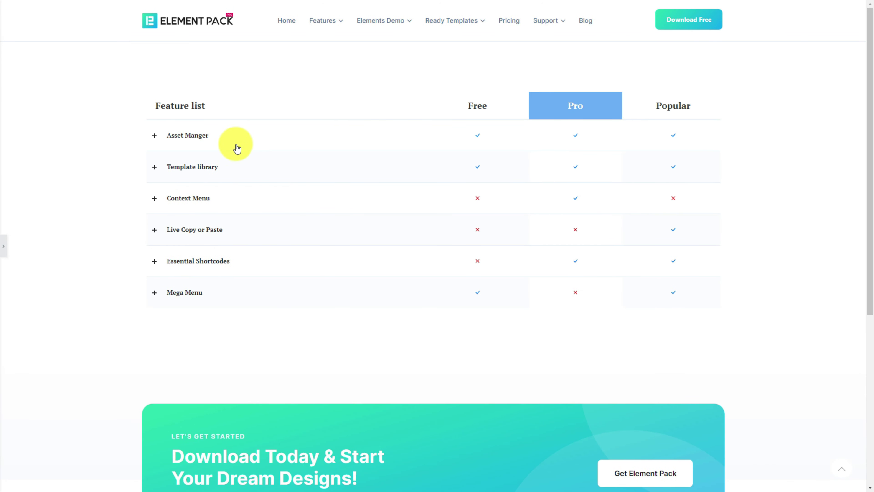
click(244, 138)
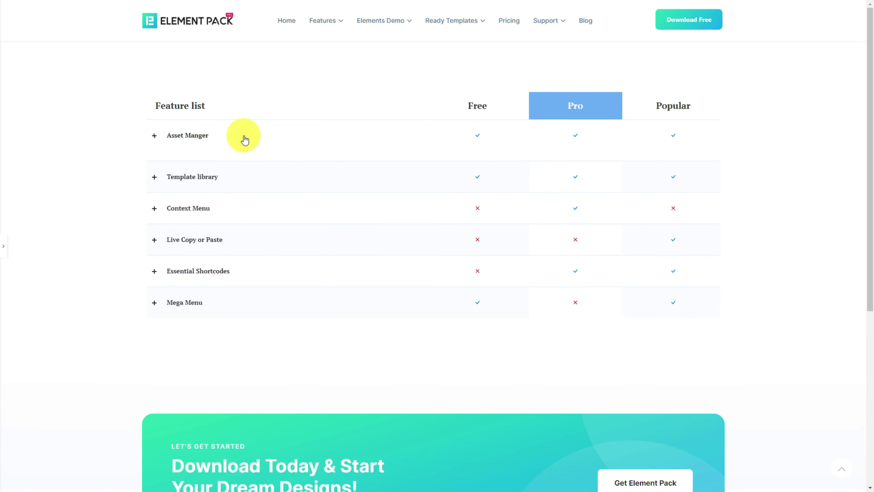
click(153, 136)
click(166, 177)
click(162, 174)
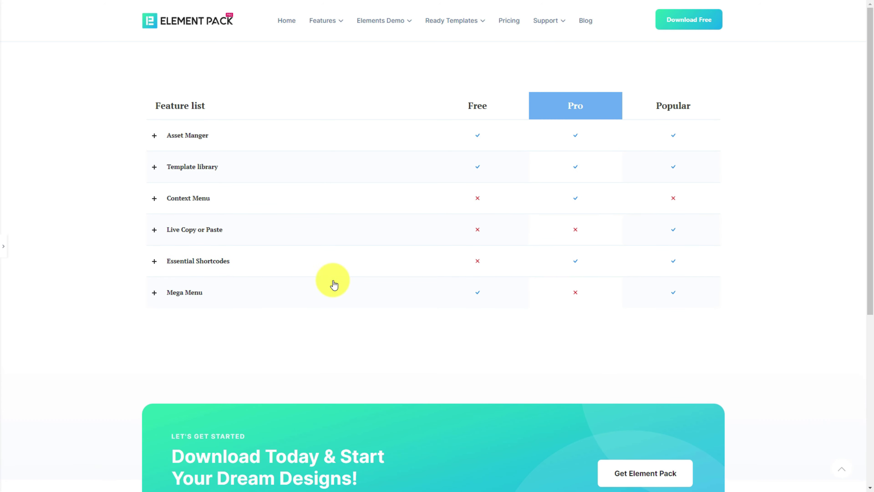